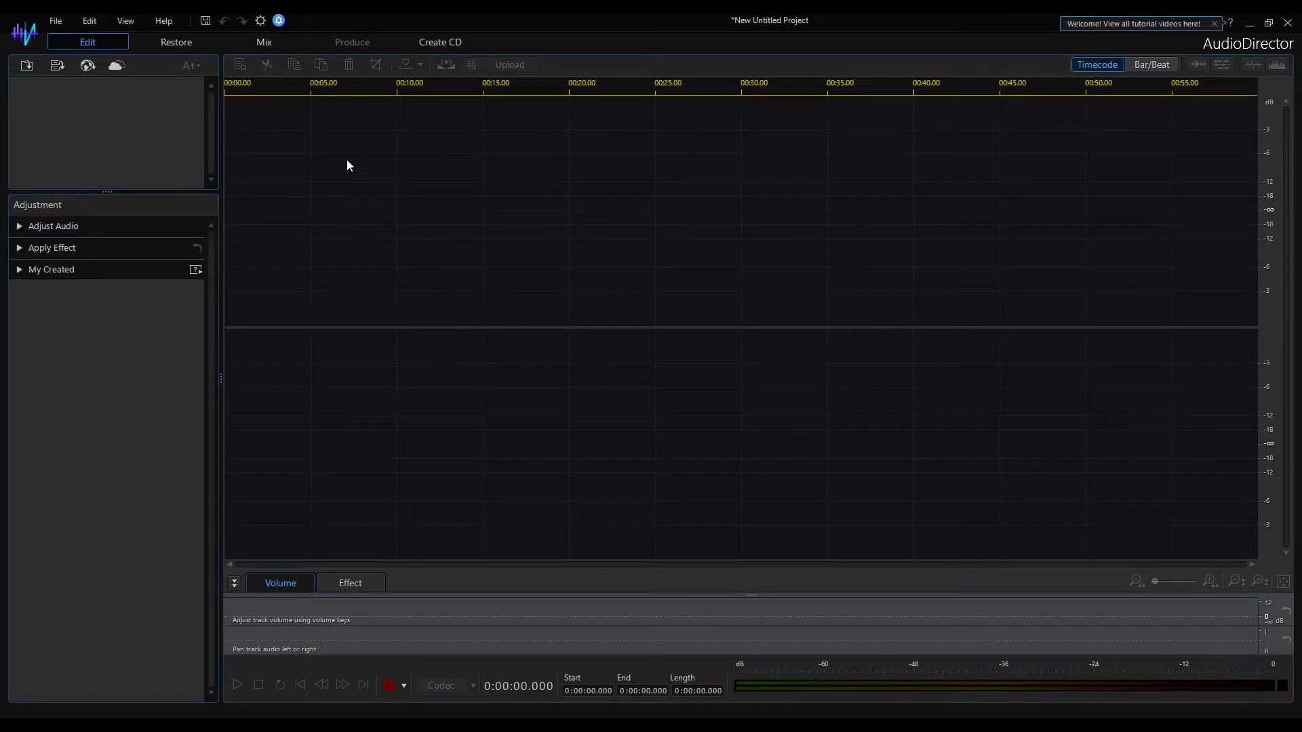
Switch to the Mix room to show the multitrack timeline with Tracks 1–3 and Master
click(264, 43)
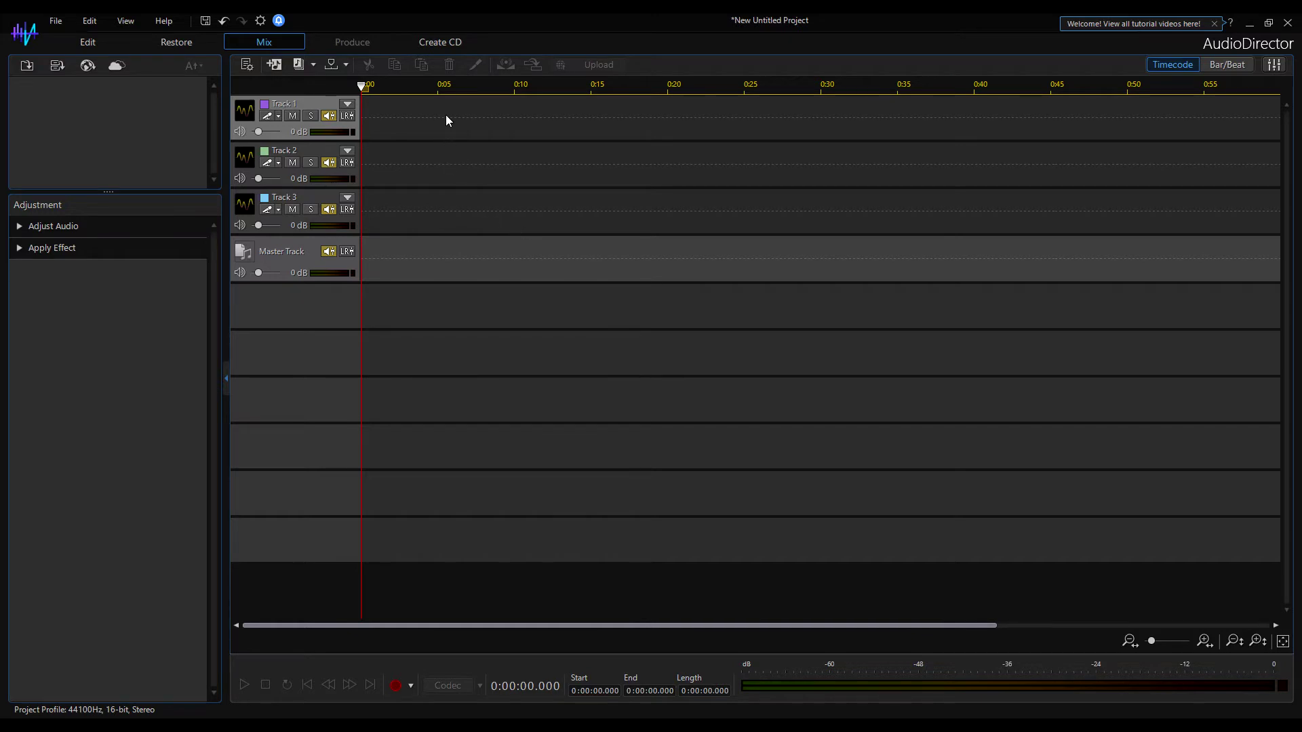
Delete Track 3 through its context menu and add a new audio track, Track 5
click(391, 215)
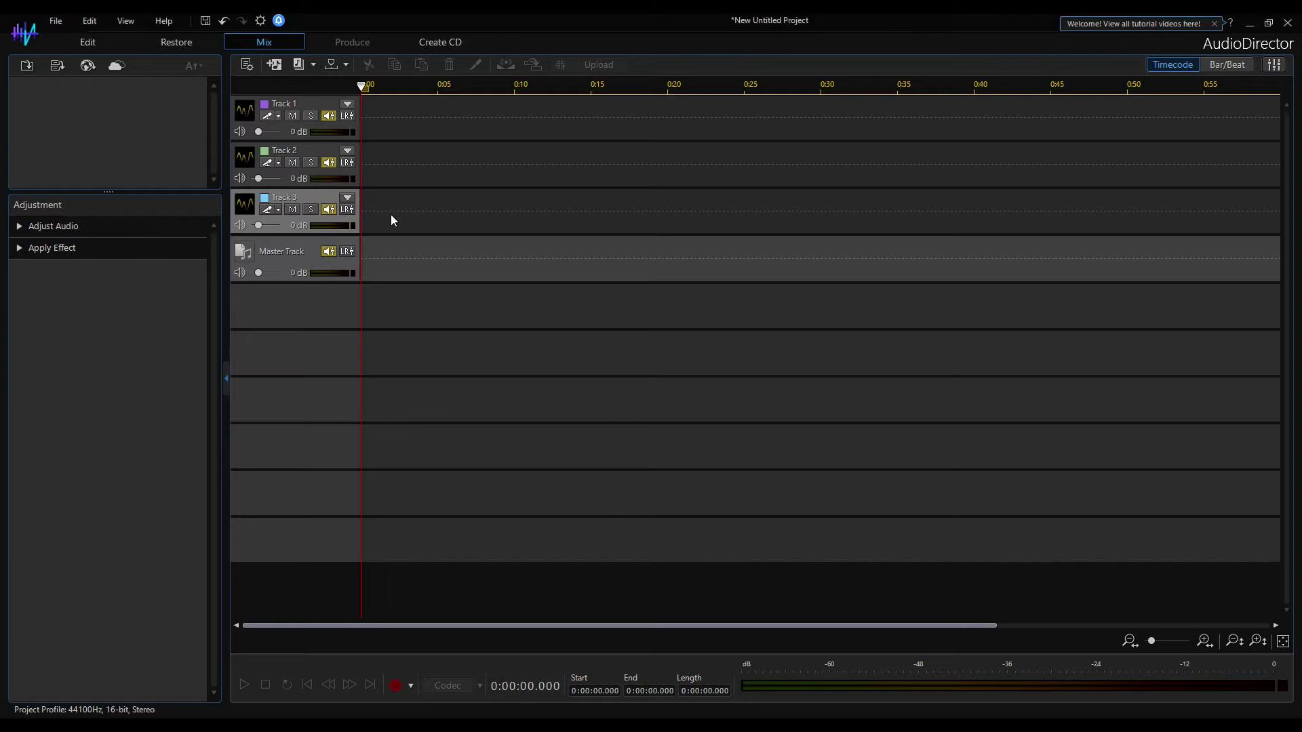
click(391, 215)
right_click(392, 219)
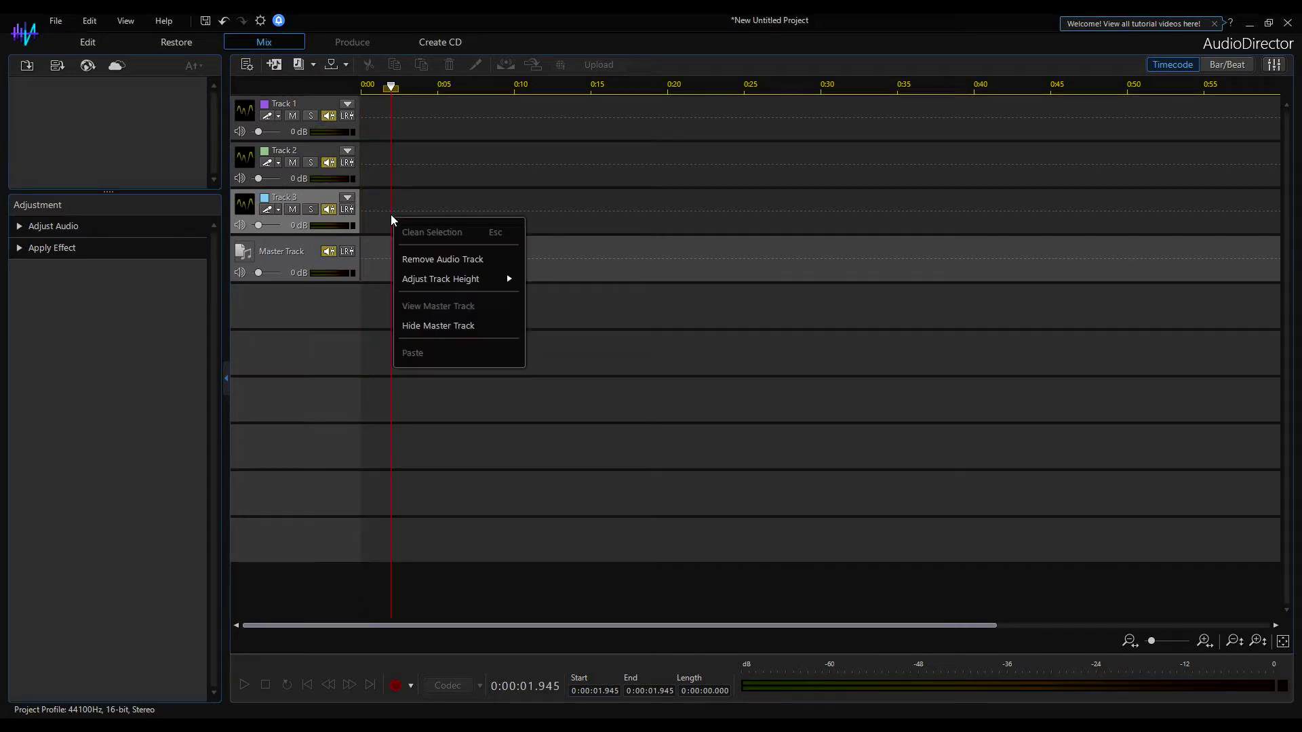
mouse_move(435, 286)
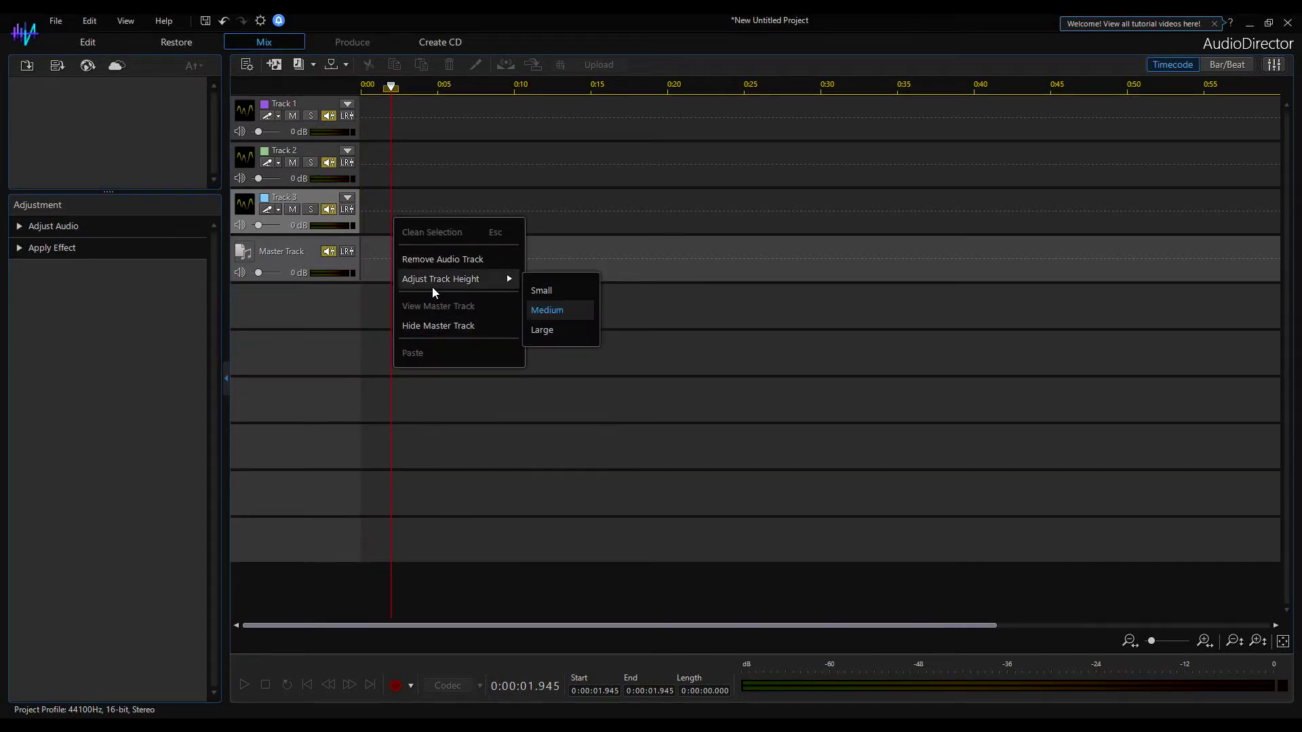
click(434, 262)
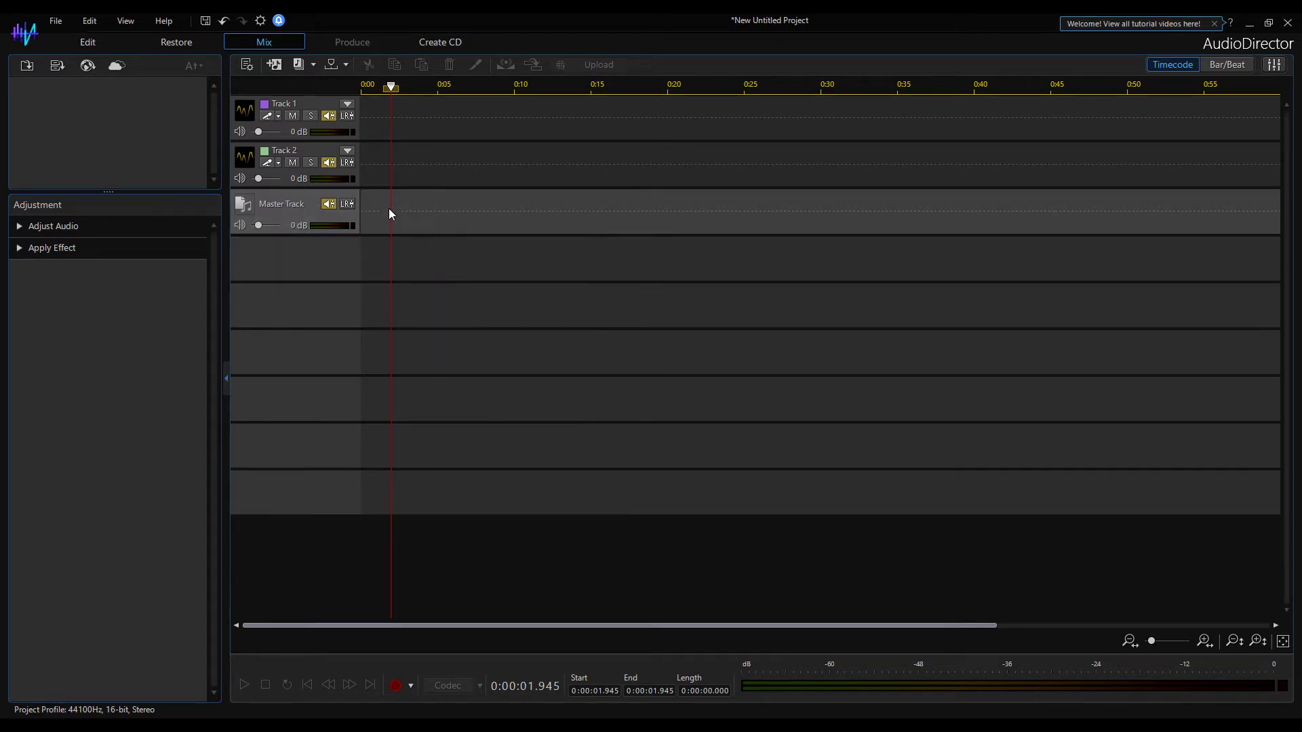
click(274, 68)
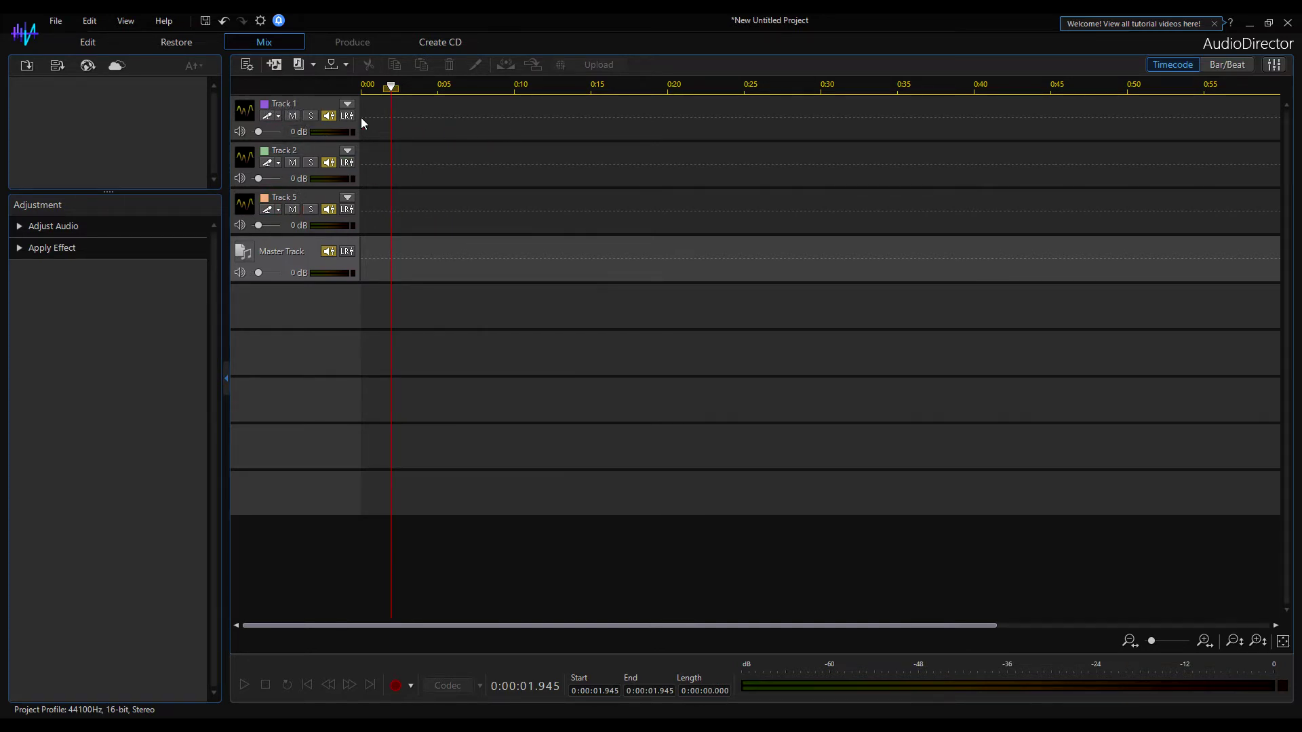
Give Track 1 the people icon and rename it 'Human Voice'
click(246, 113)
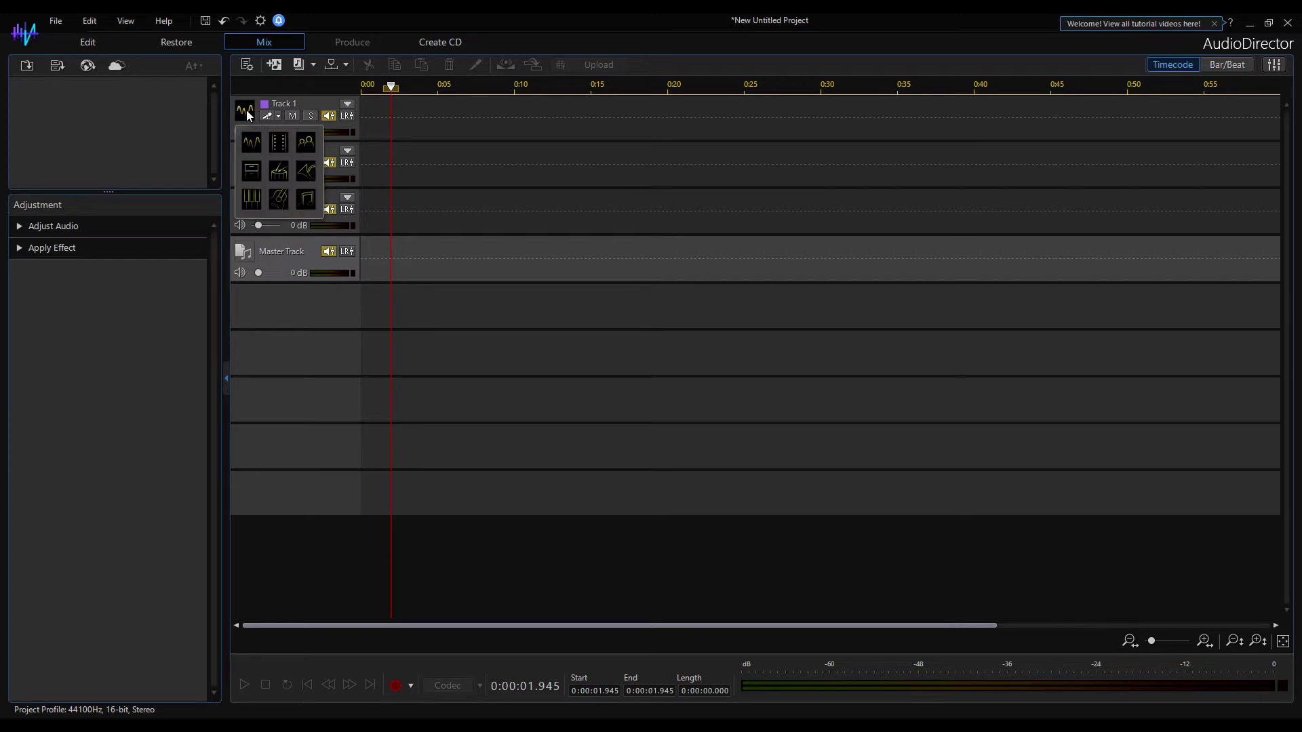
click(306, 142)
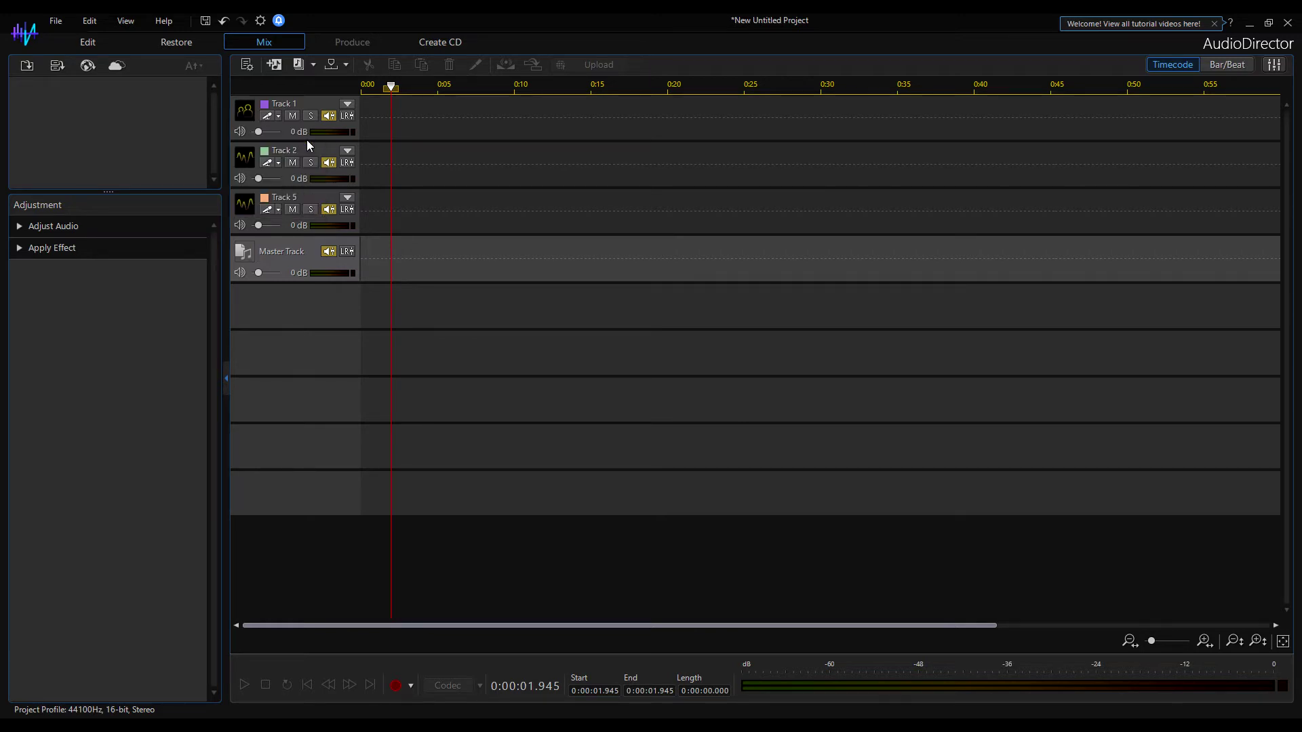
double_click(302, 102)
text(Human)
text( Voice)
click(278, 116)
key(Escape)
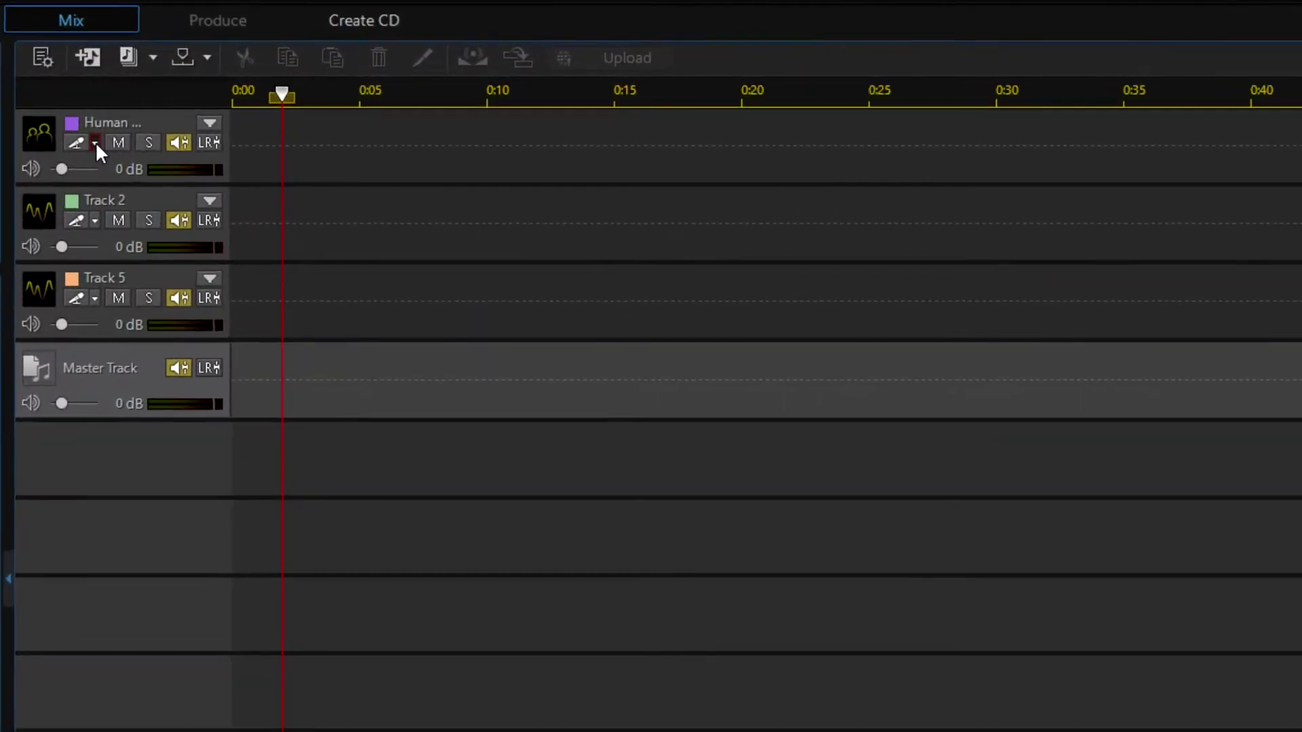
Set Human Voice recording to the RODE NT-USB microphone, Stereo, 44100 Hz, 16 Bit
click(96, 141)
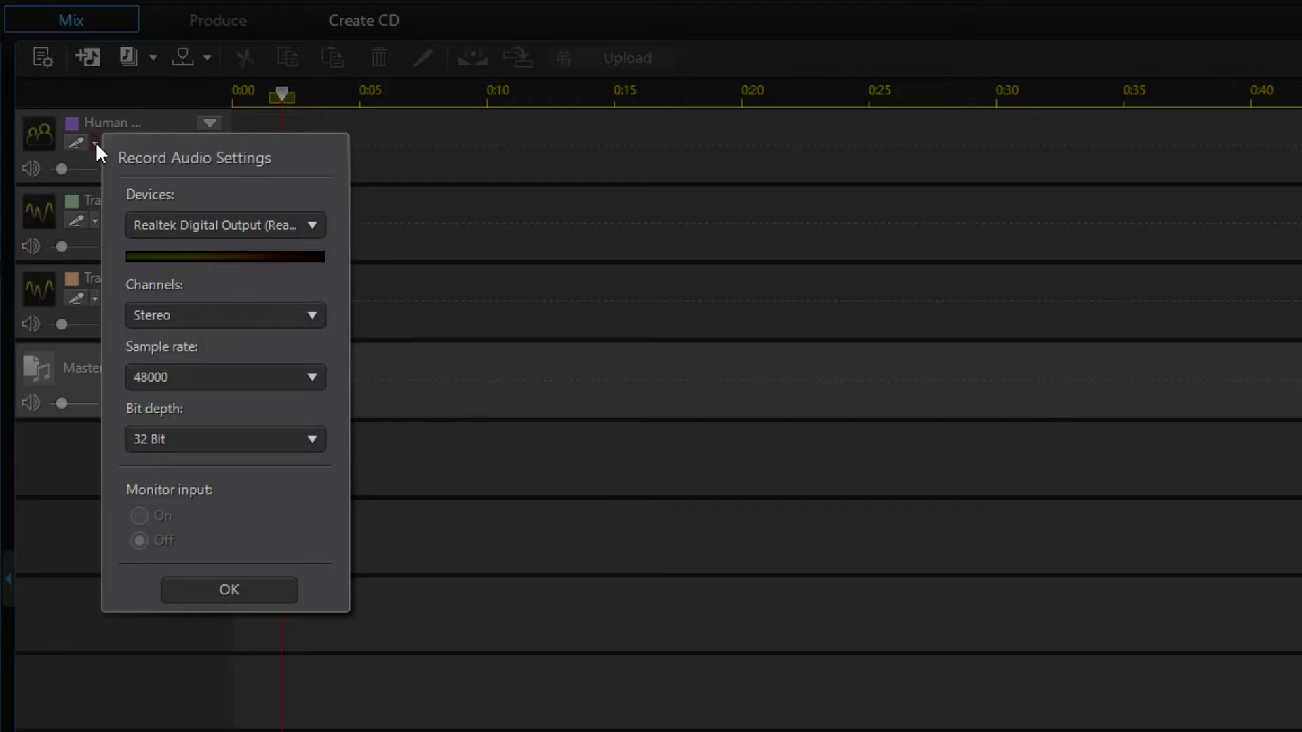
click(152, 221)
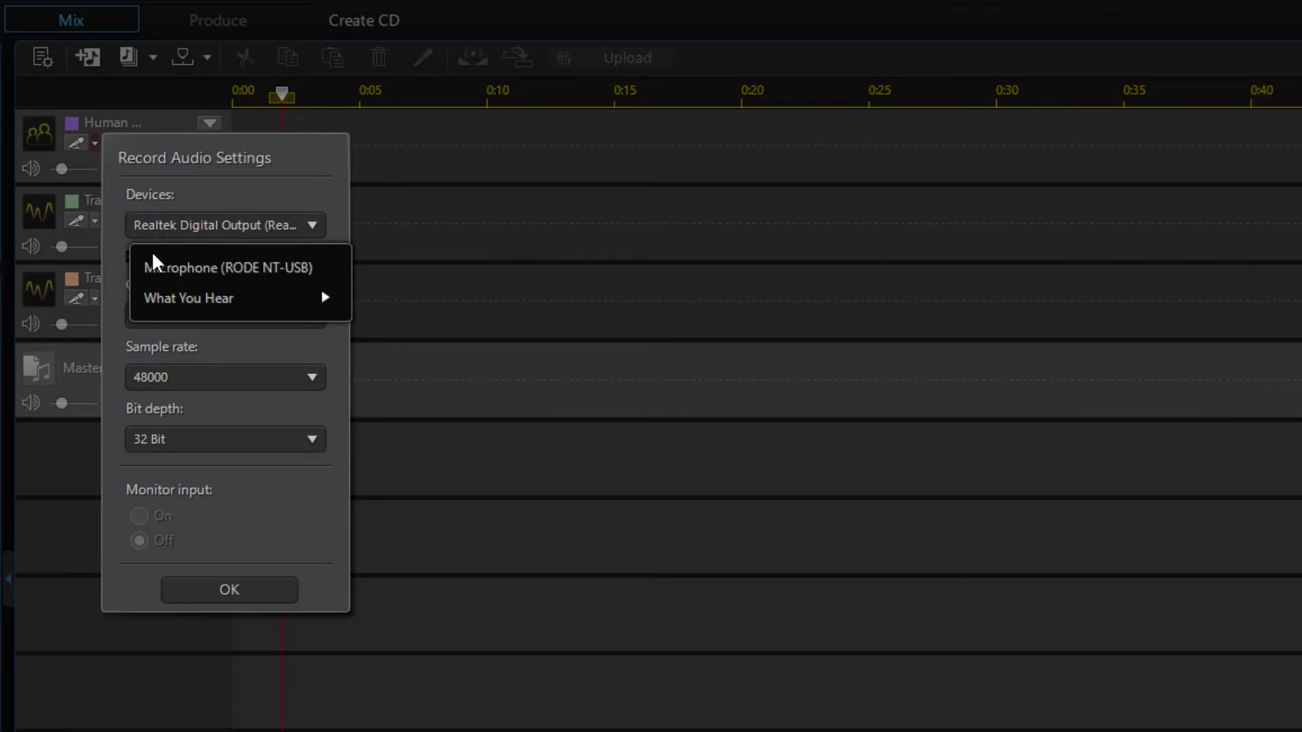
mouse_move(161, 295)
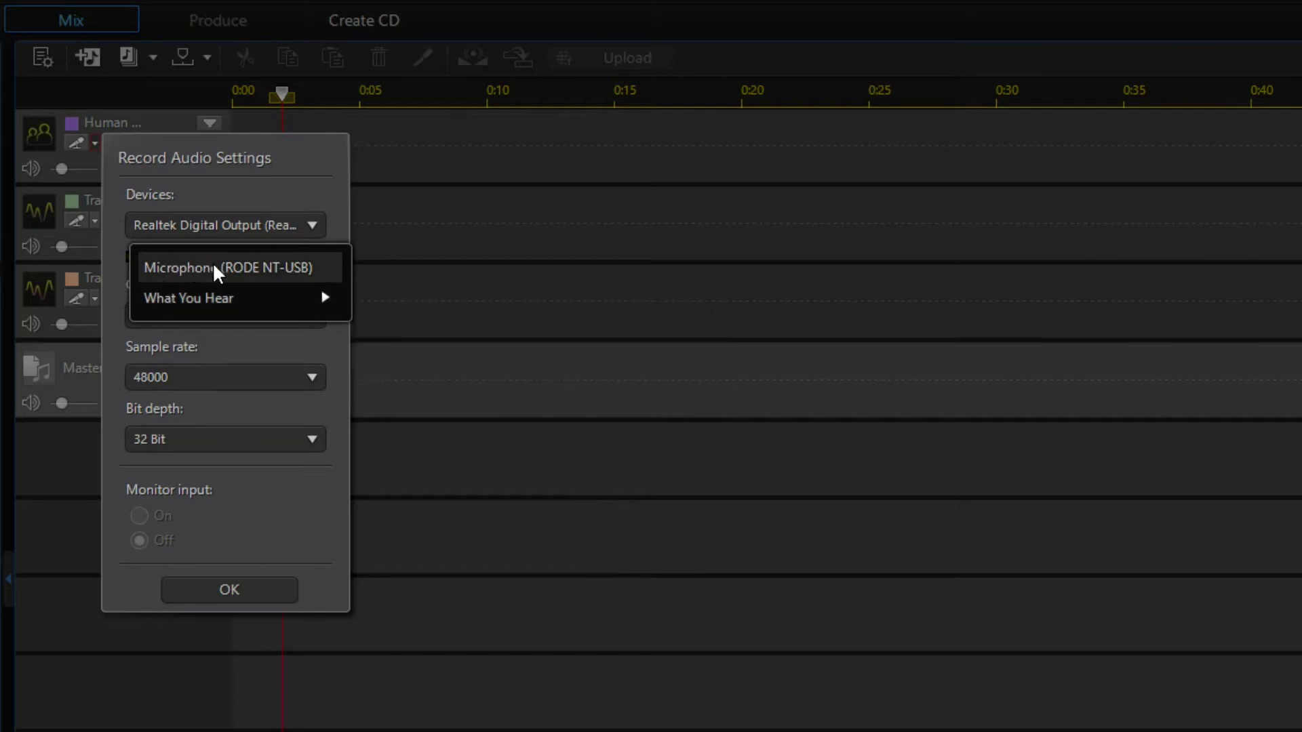
click(239, 268)
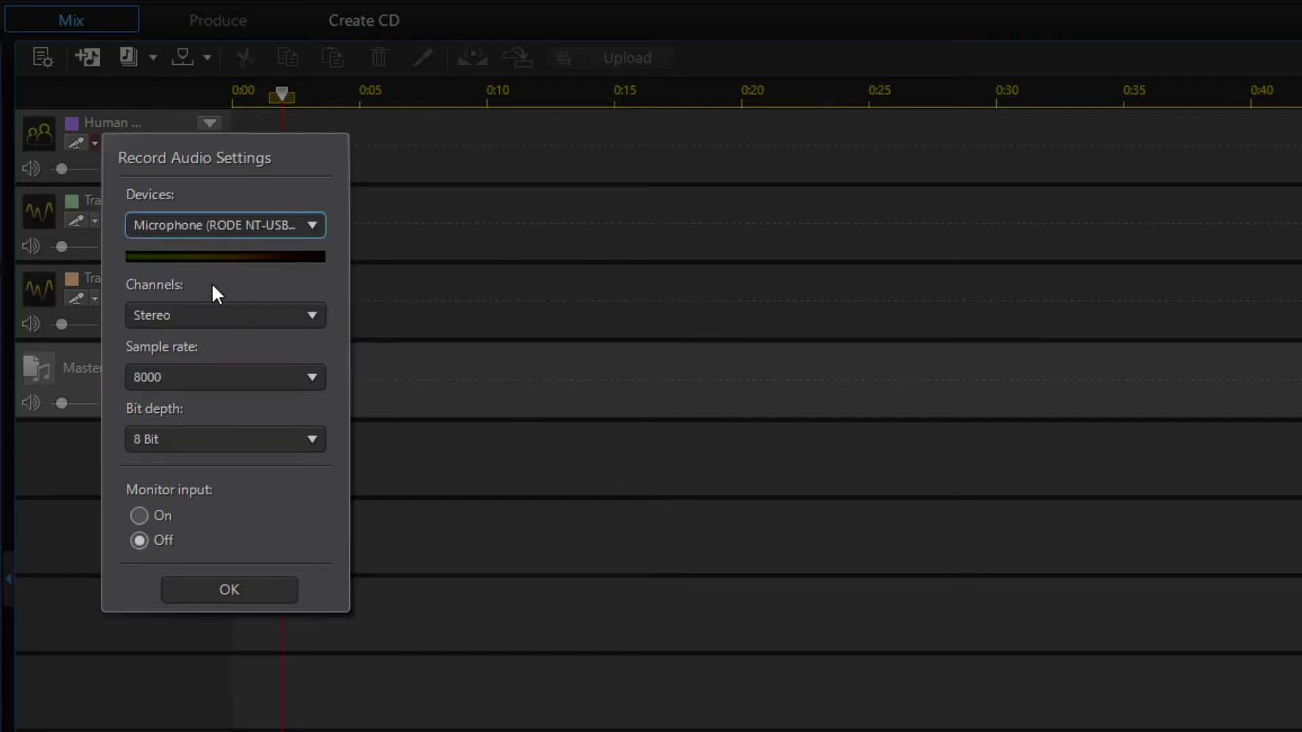
click(196, 316)
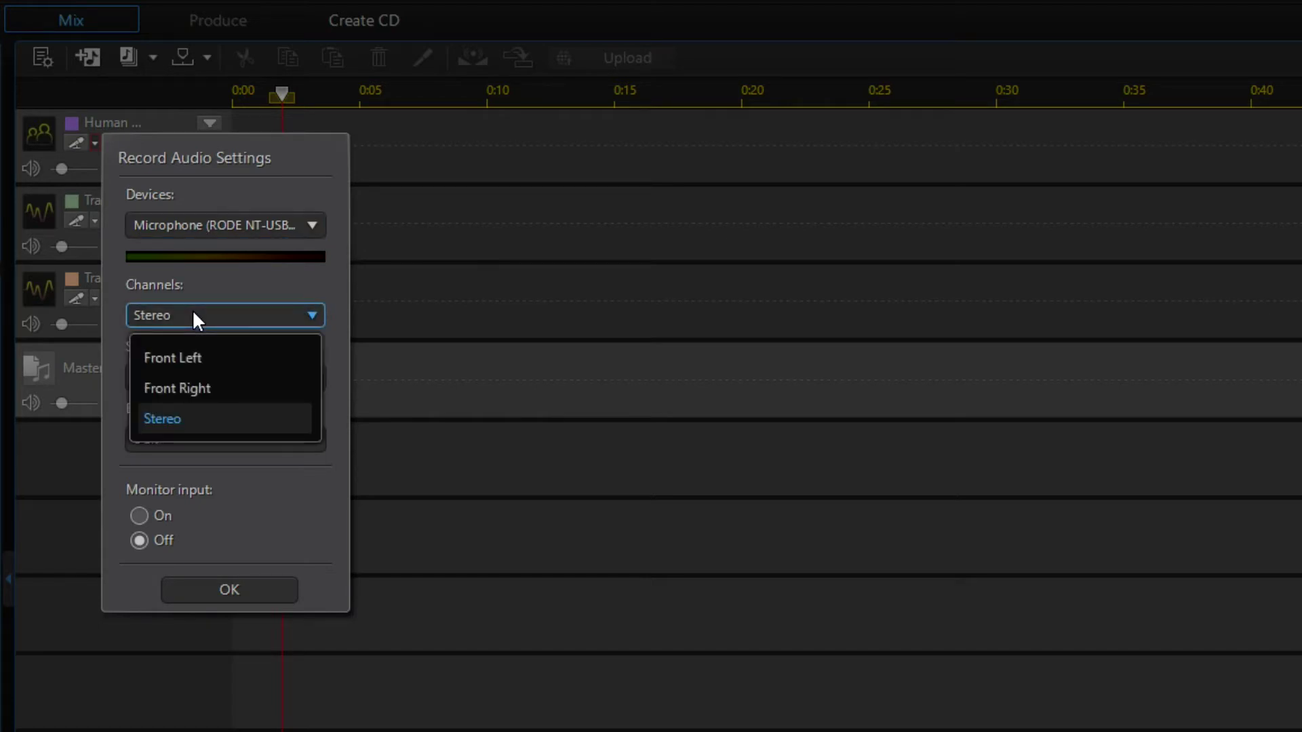
click(192, 316)
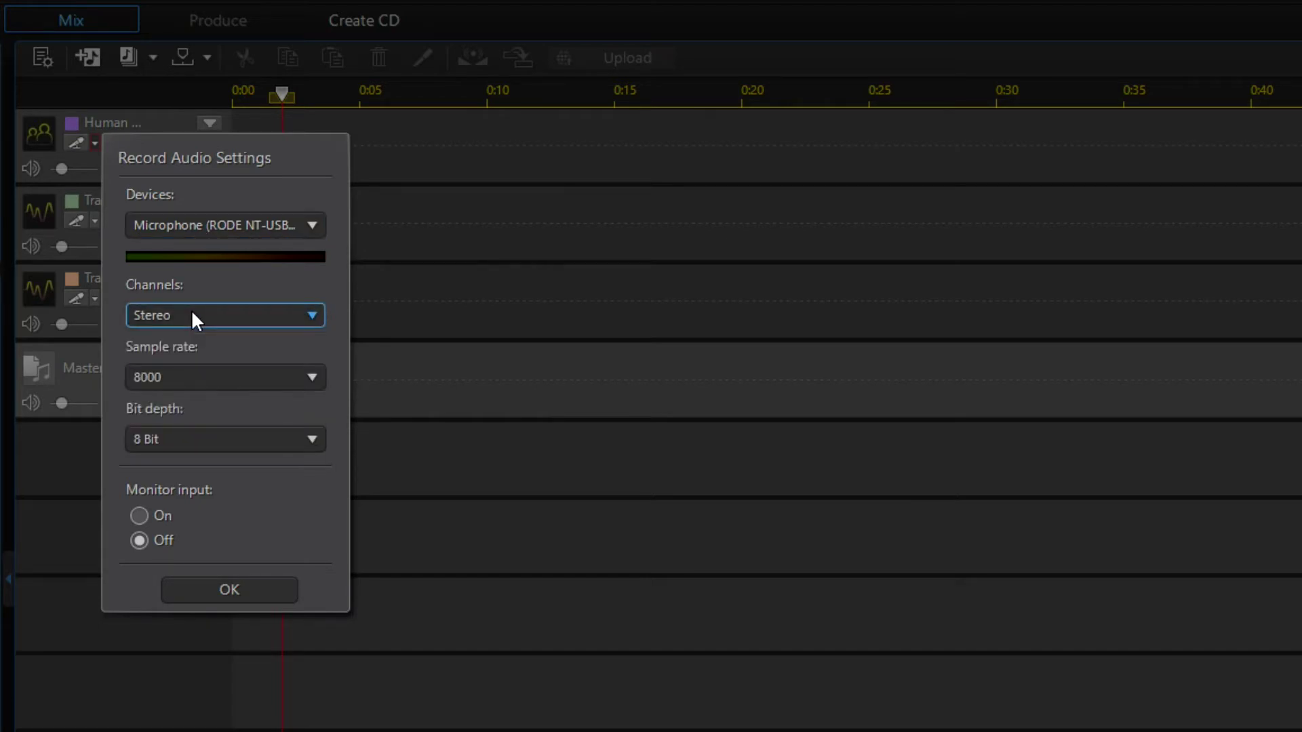
click(185, 370)
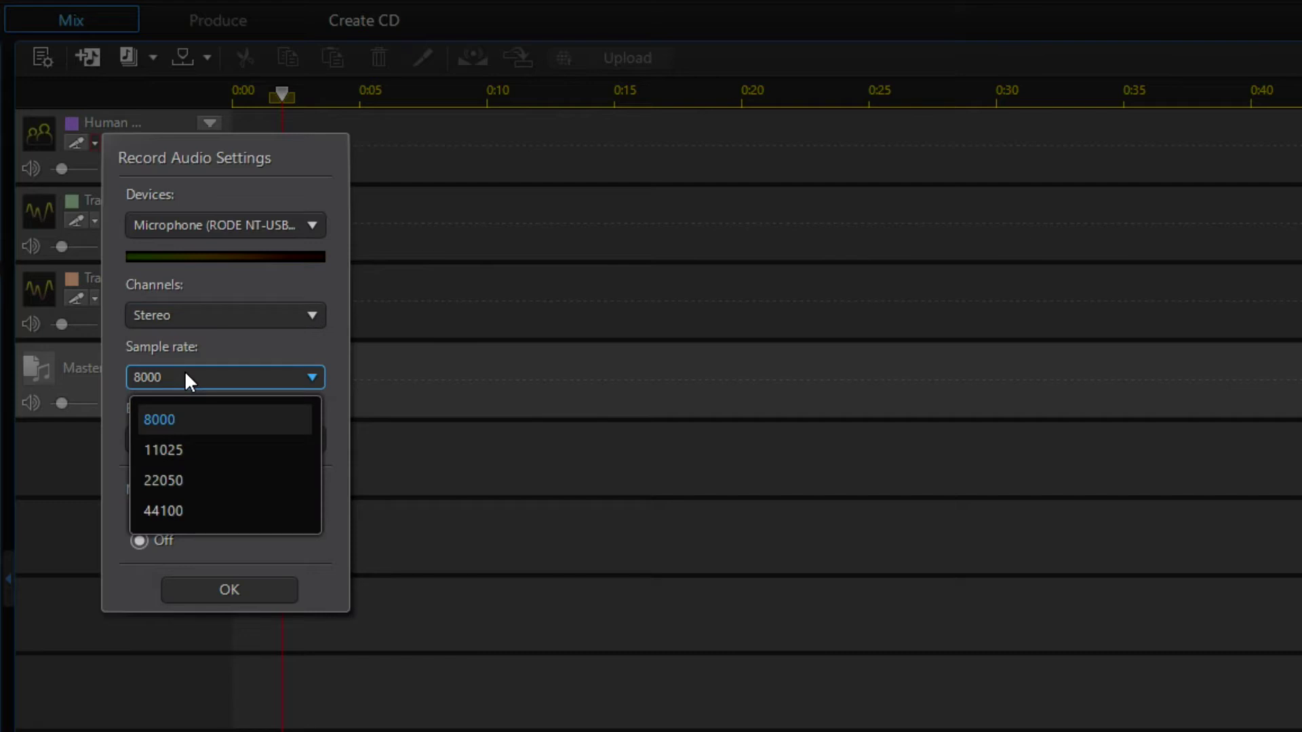
click(182, 510)
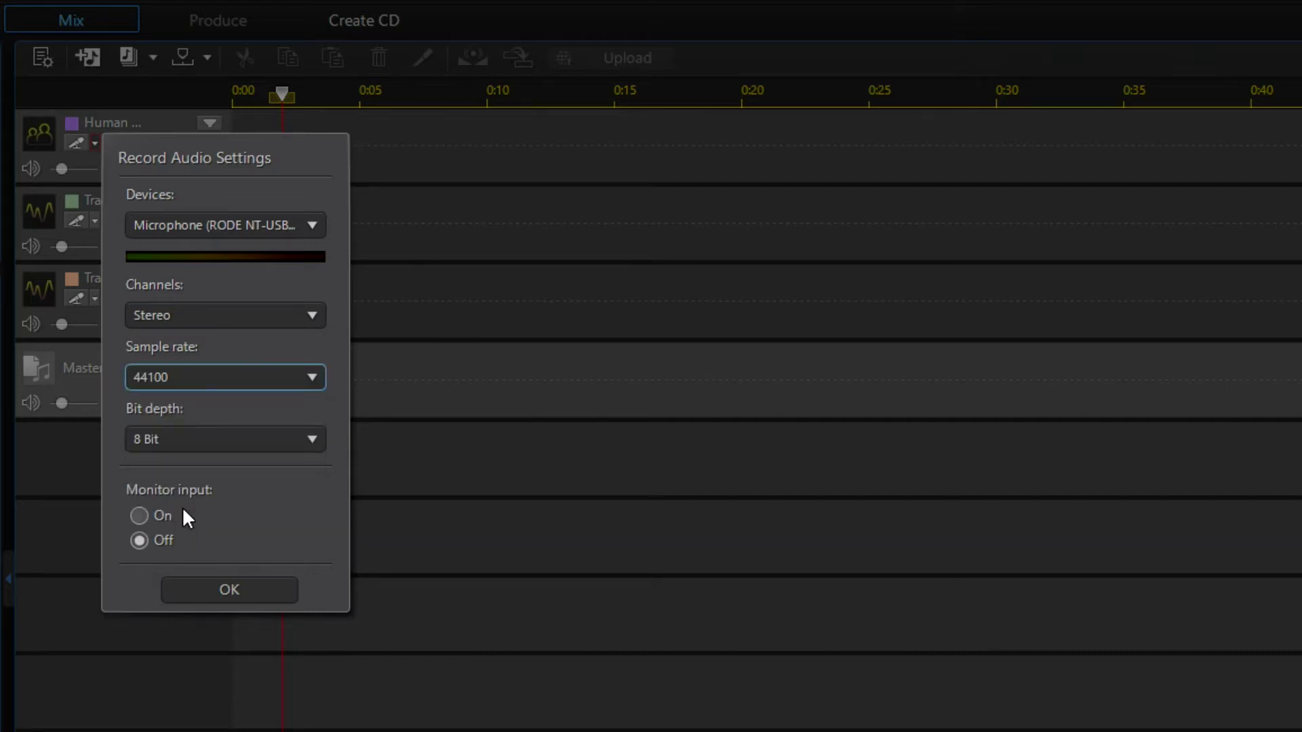
click(181, 437)
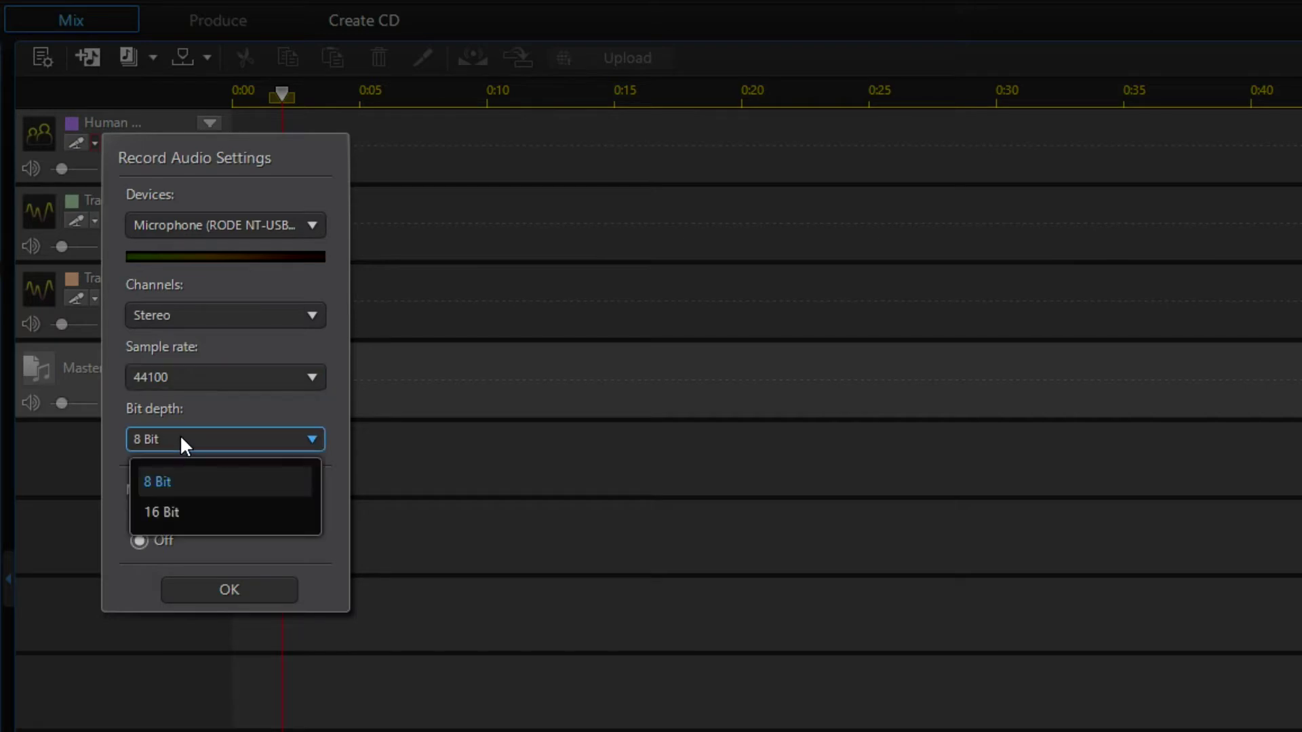
click(185, 516)
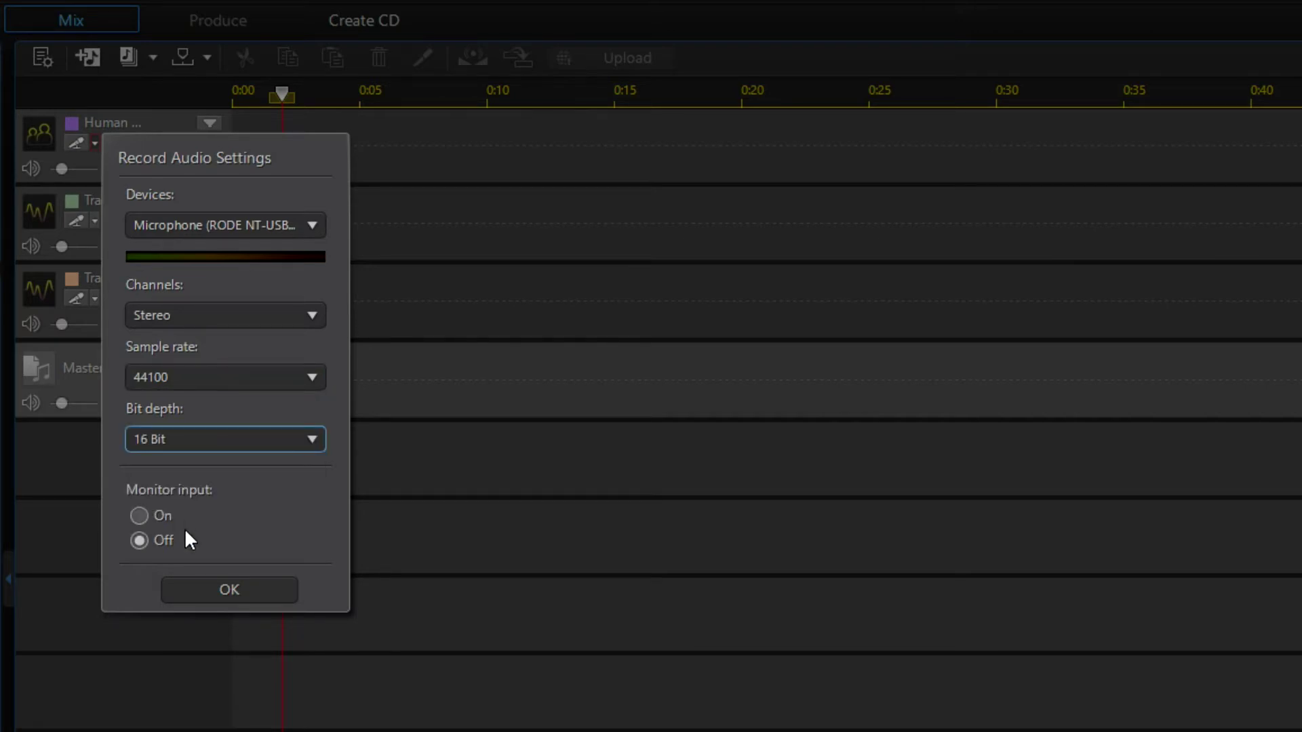
click(198, 589)
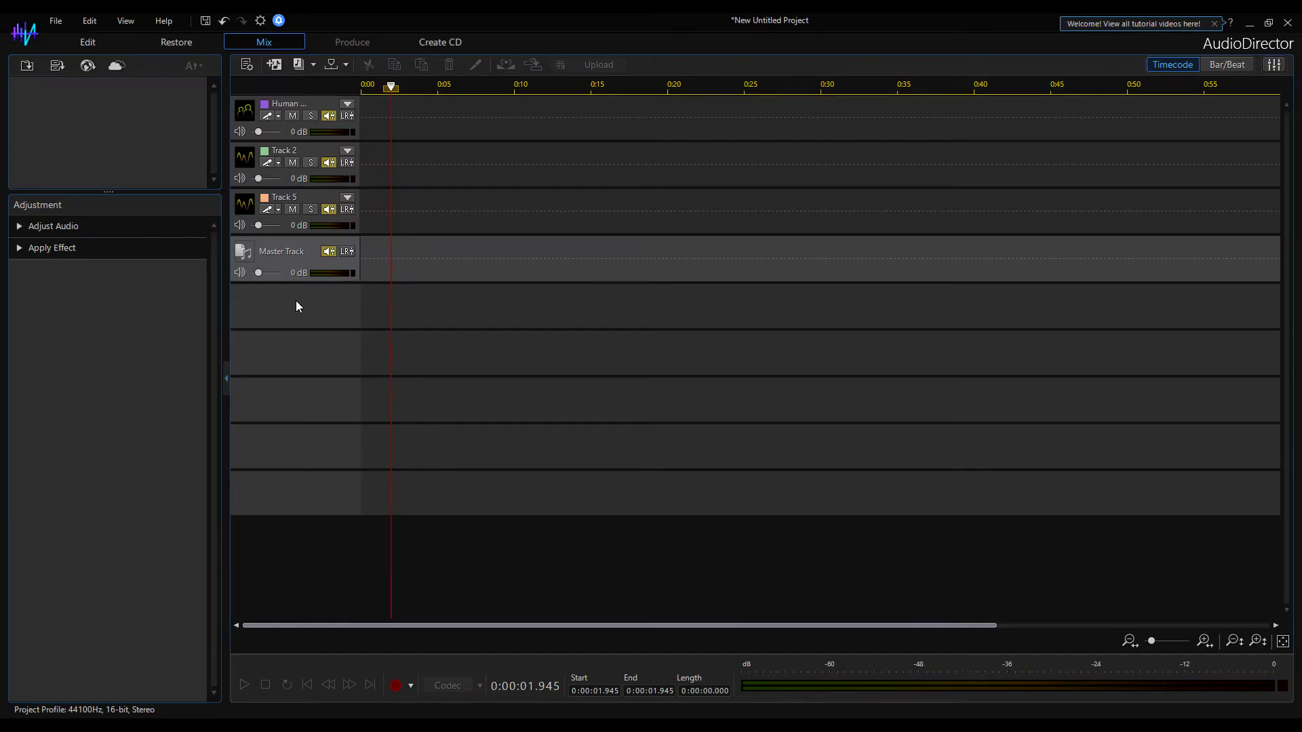
Arm the Human Voice track, return the playhead to 0:00, and start recording
click(268, 119)
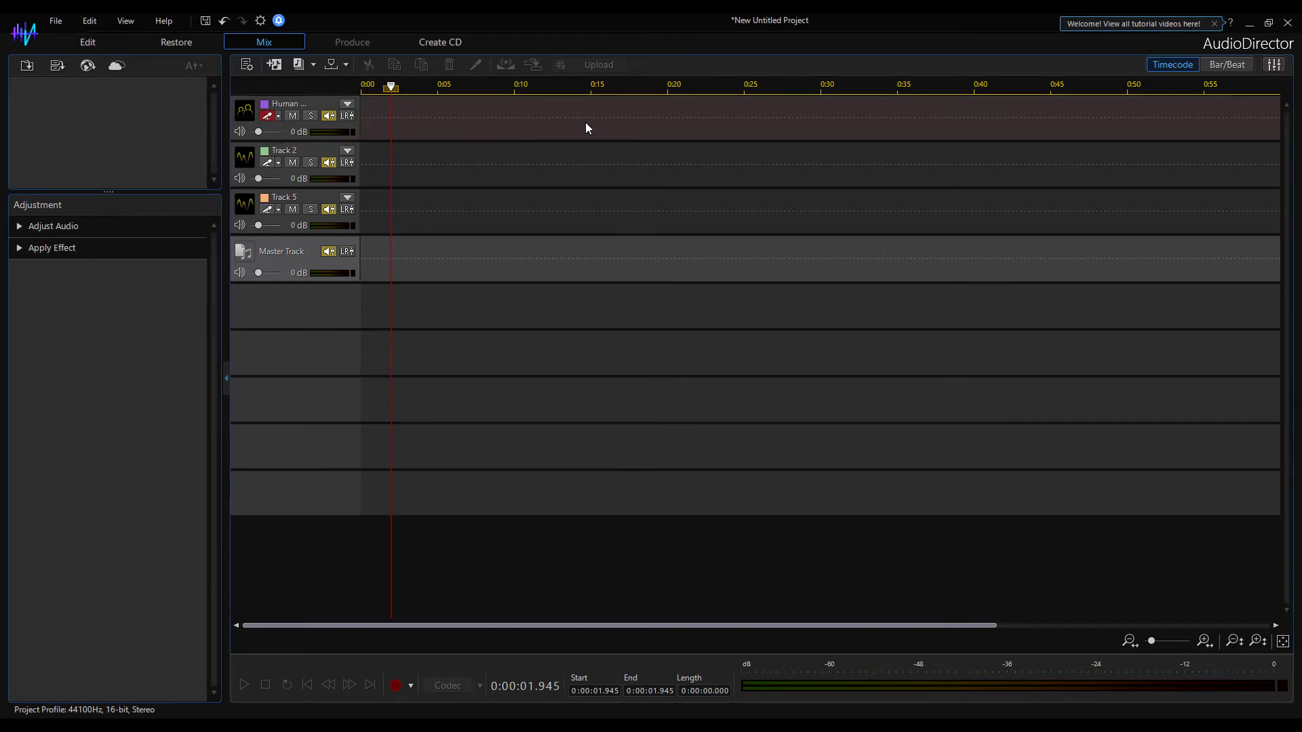
click(406, 119)
drag(391, 86, 361, 85)
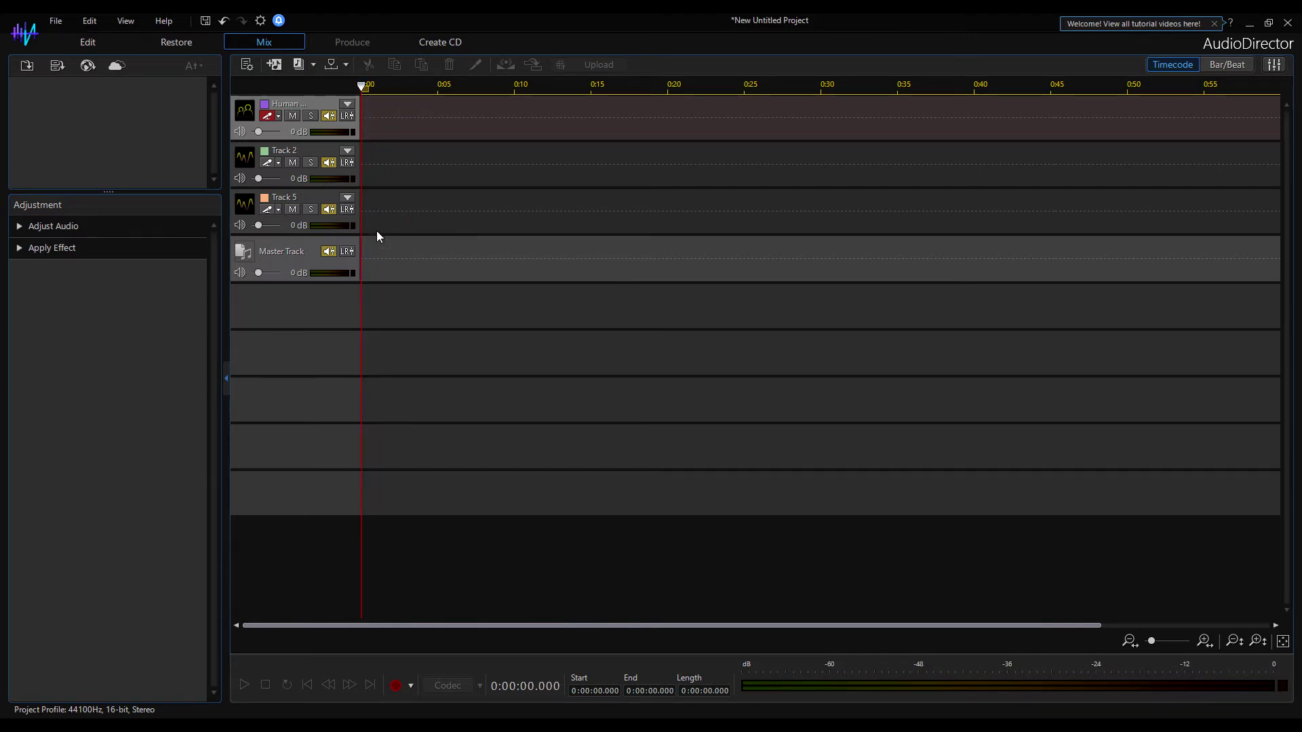
click(396, 686)
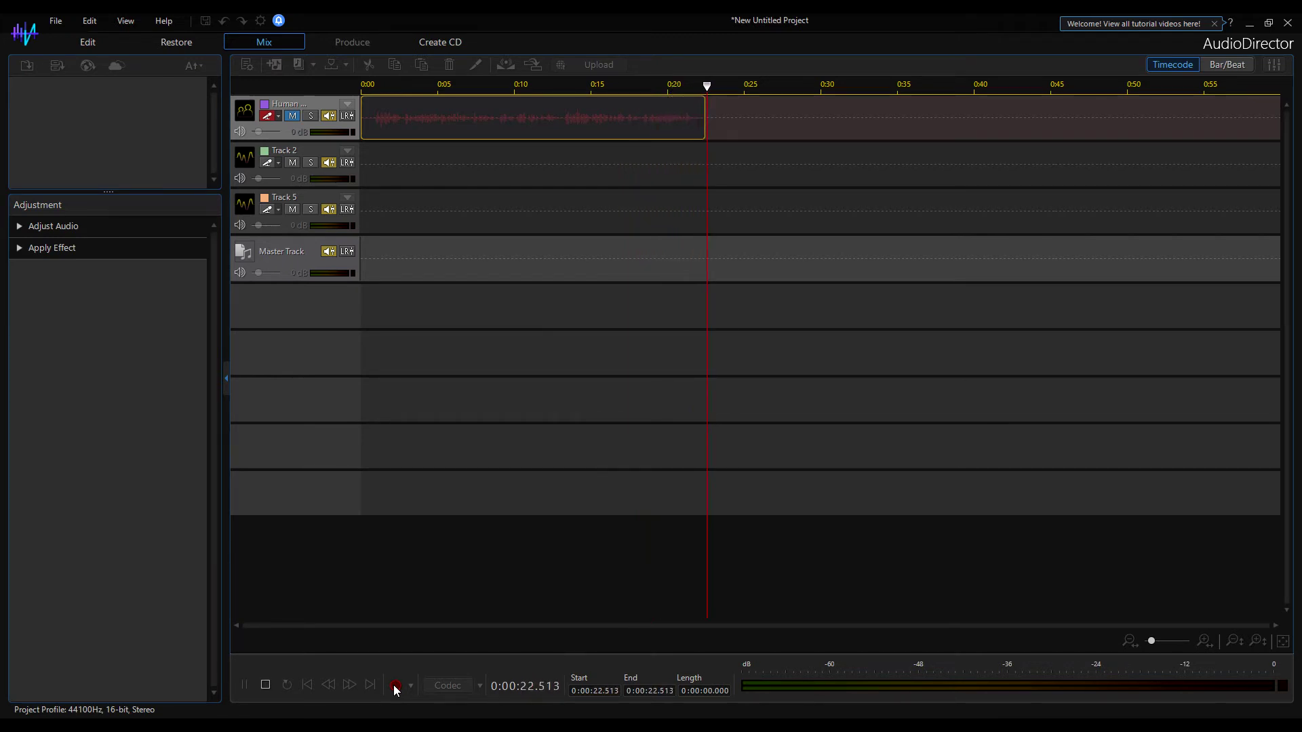
Stop recording once about 22 seconds of voice has been captured
click(396, 686)
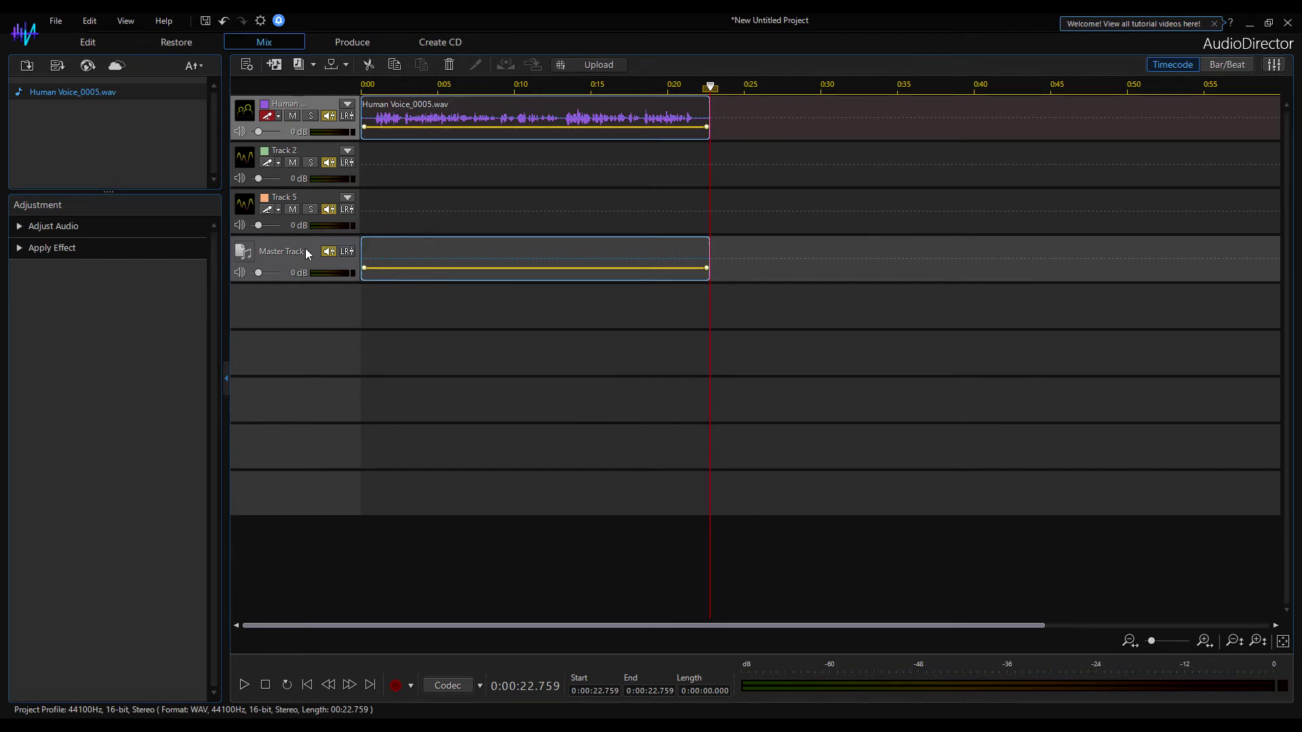
Move the Human Voice_0005.wav clip to about 0:08.6, then back to start at 0:00
drag(475, 105, 604, 105)
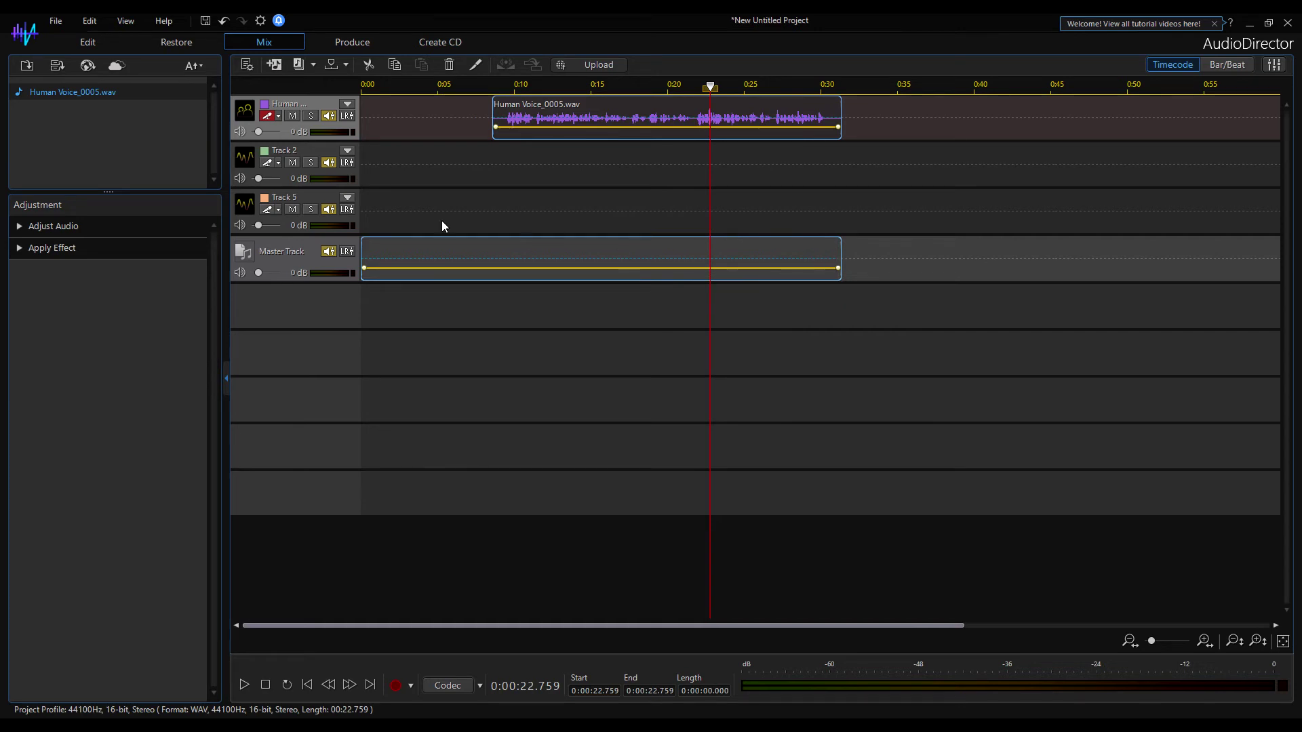
drag(605, 114, 473, 111)
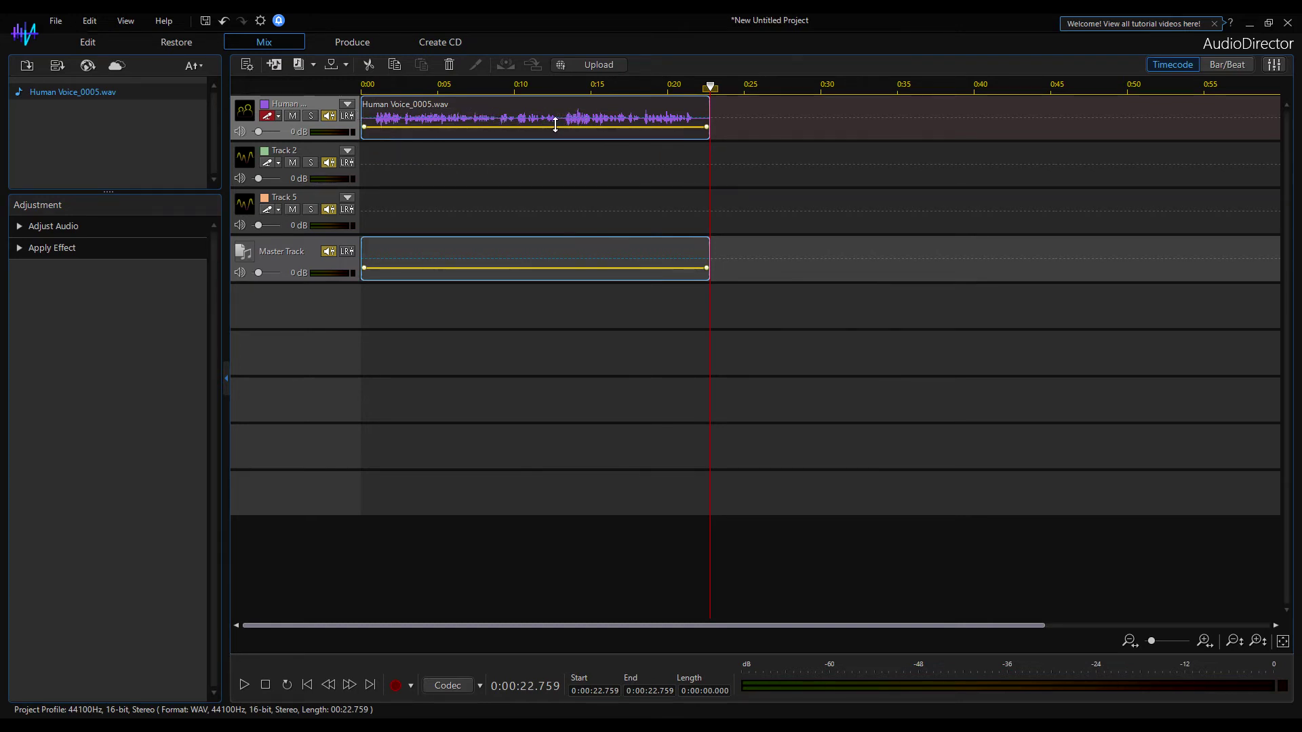
Set the Human Voice track volume to -1 dB and raise the clip envelope to about +7.4 dB
mouse_move(555, 127)
mouse_down()
mouse_move(554, 113)
mouse_move(554, 131)
mouse_up()
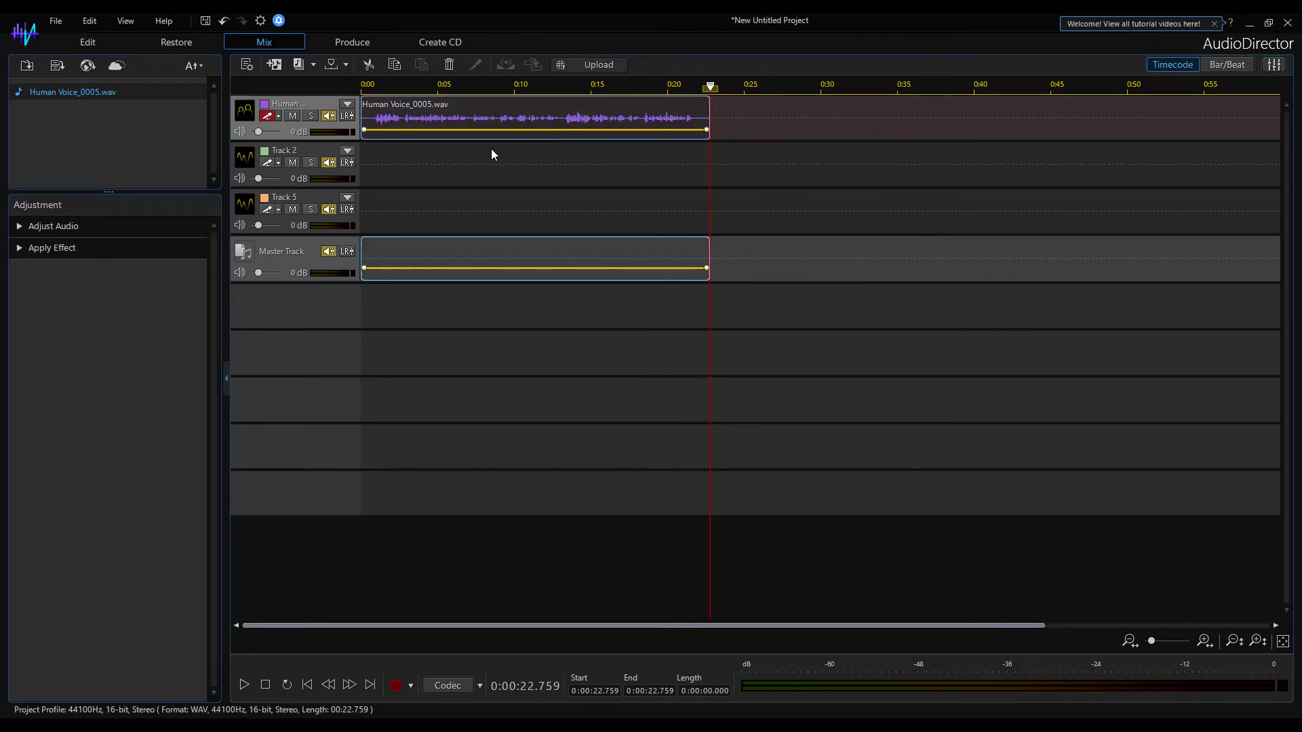
drag(259, 133, 261, 131)
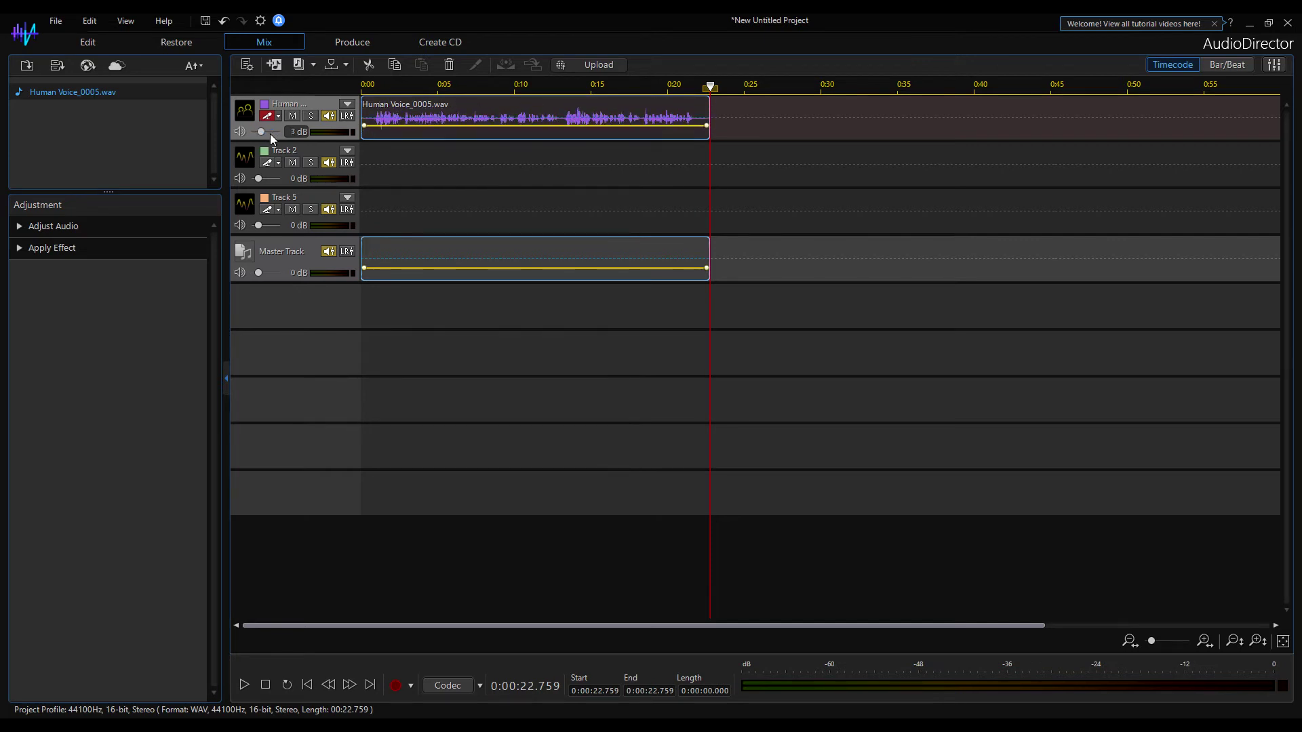
mouse_move(294, 137)
mouse_down()
mouse_move(307, 136)
mouse_move(294, 132)
mouse_up()
click(292, 132)
text(-1)
key(Return)
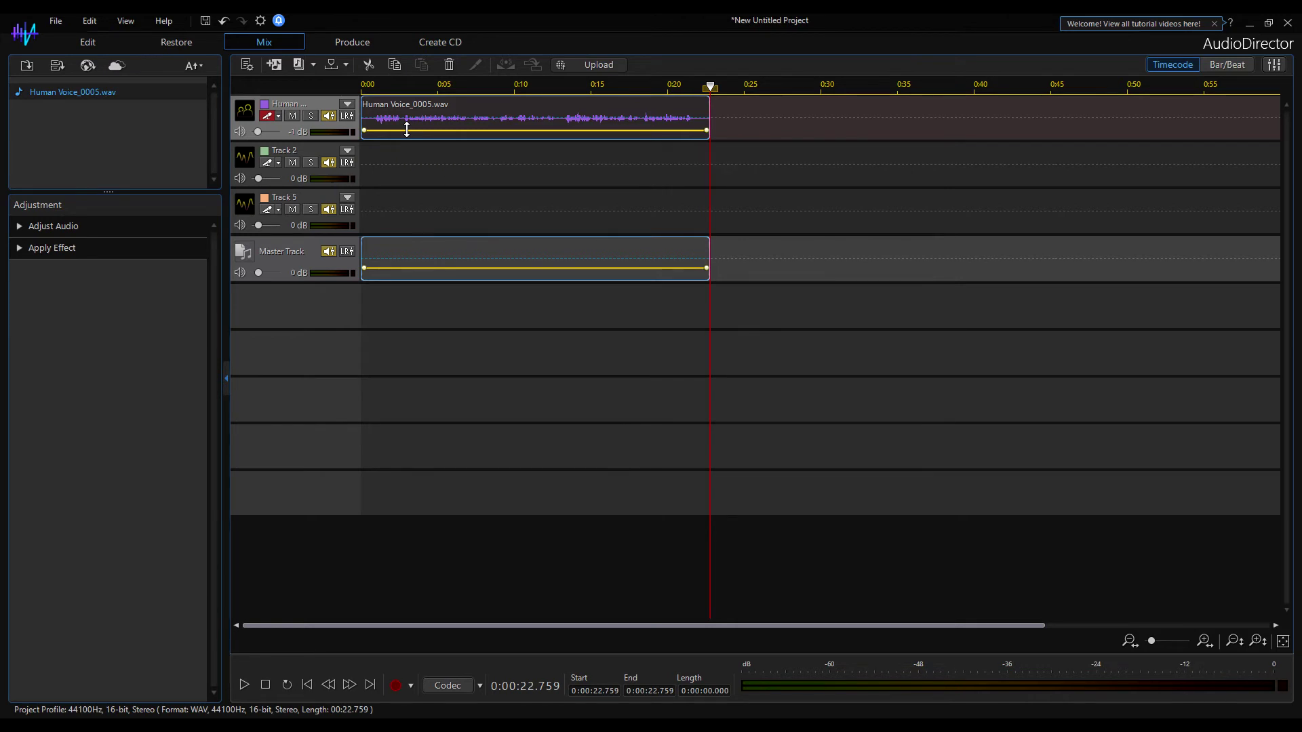
drag(407, 129, 409, 113)
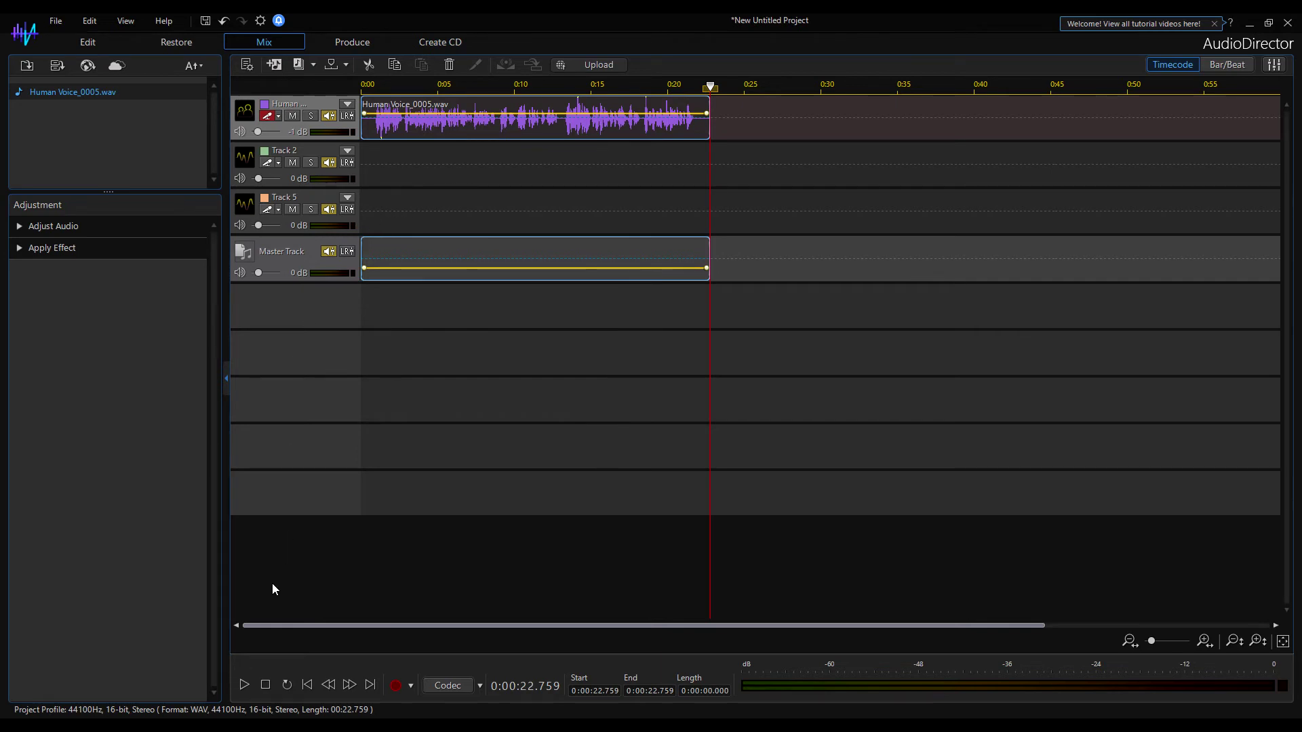
Play the mix from the start, clear the clipping warning, and lower the clip volume to about +0.90 dB
click(244, 686)
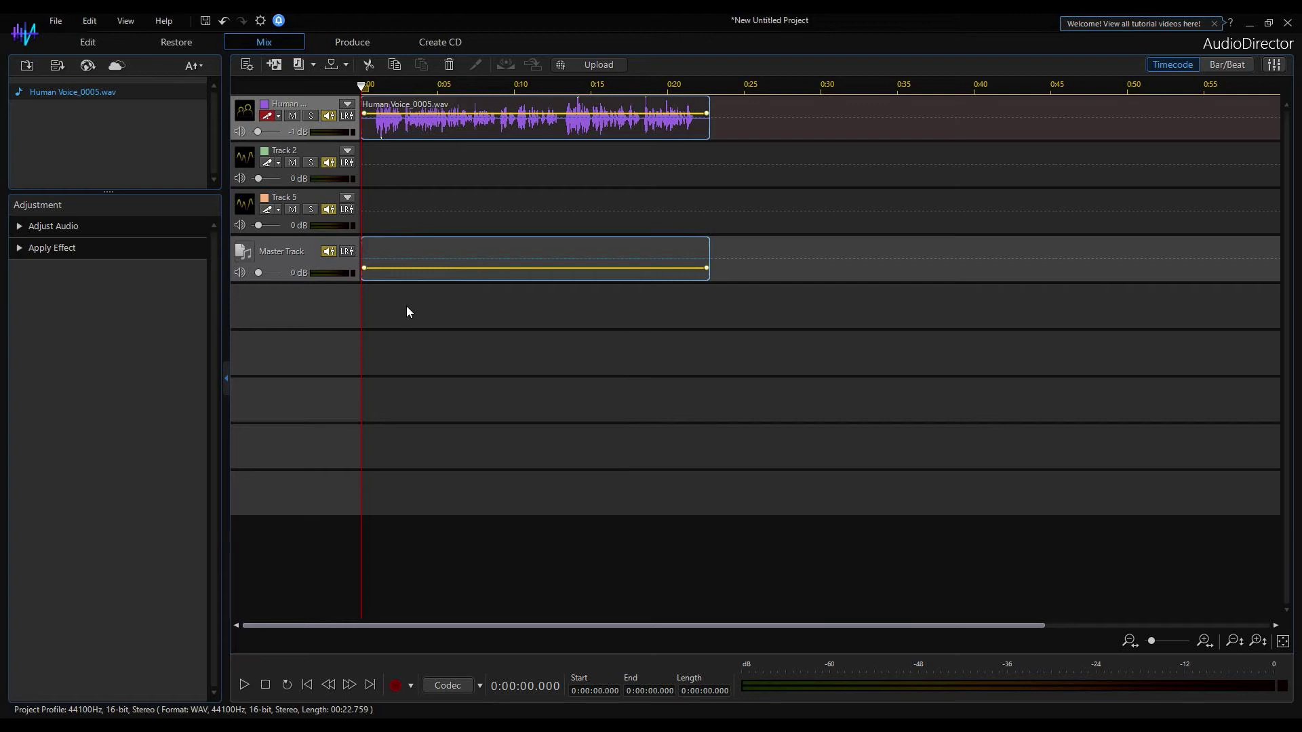
click(242, 684)
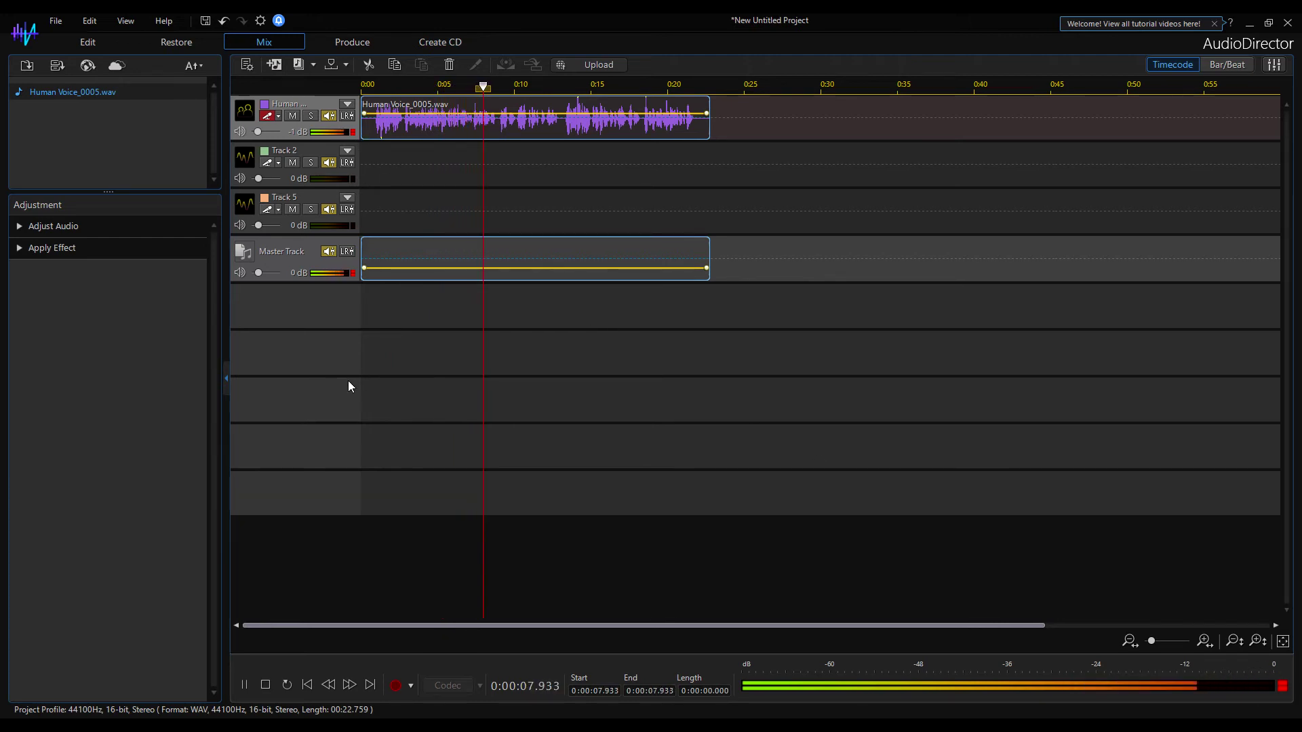
click(242, 680)
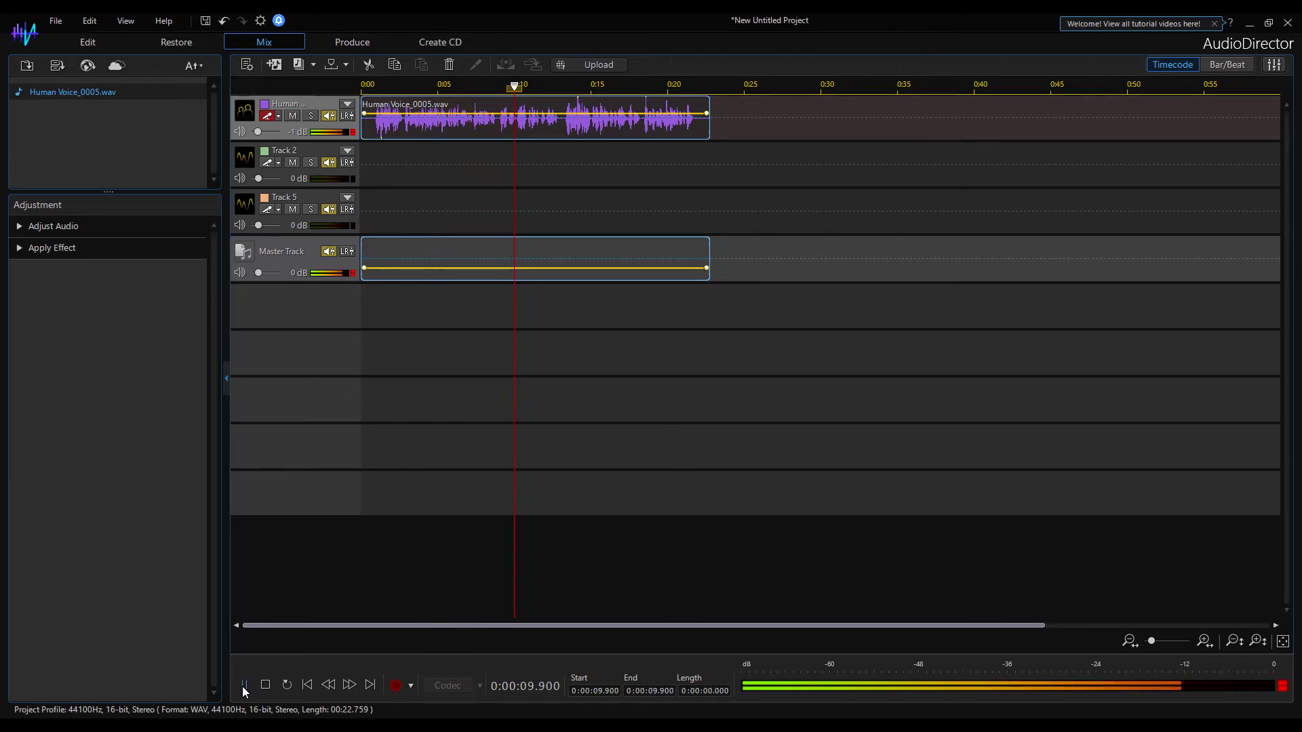
click(269, 683)
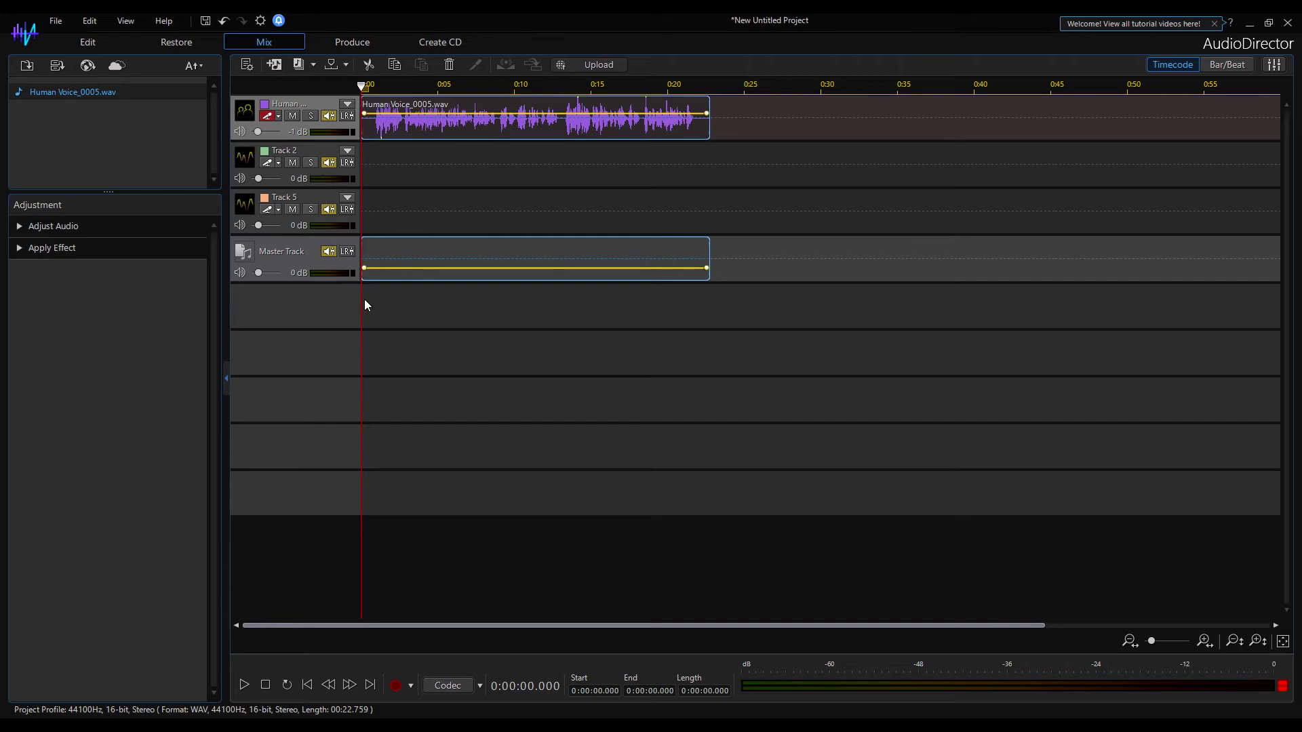
click(1282, 686)
drag(508, 114, 508, 124)
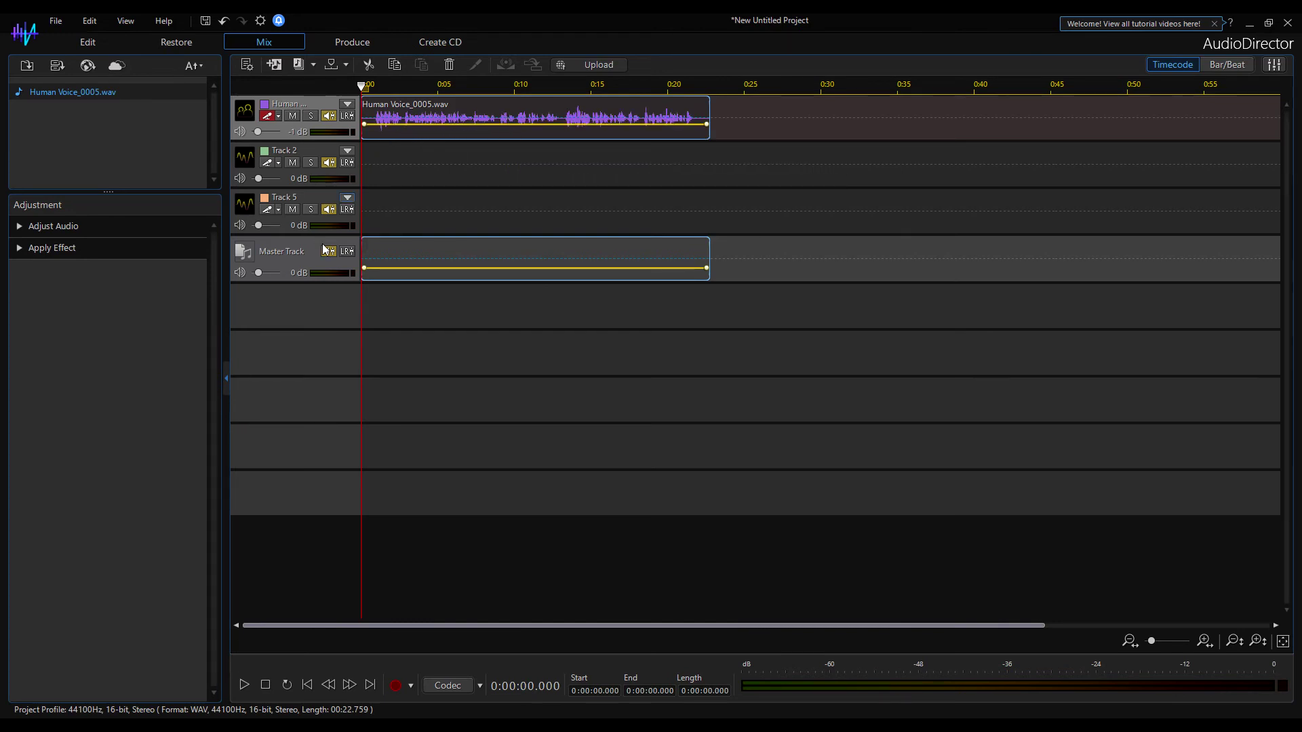
click(243, 684)
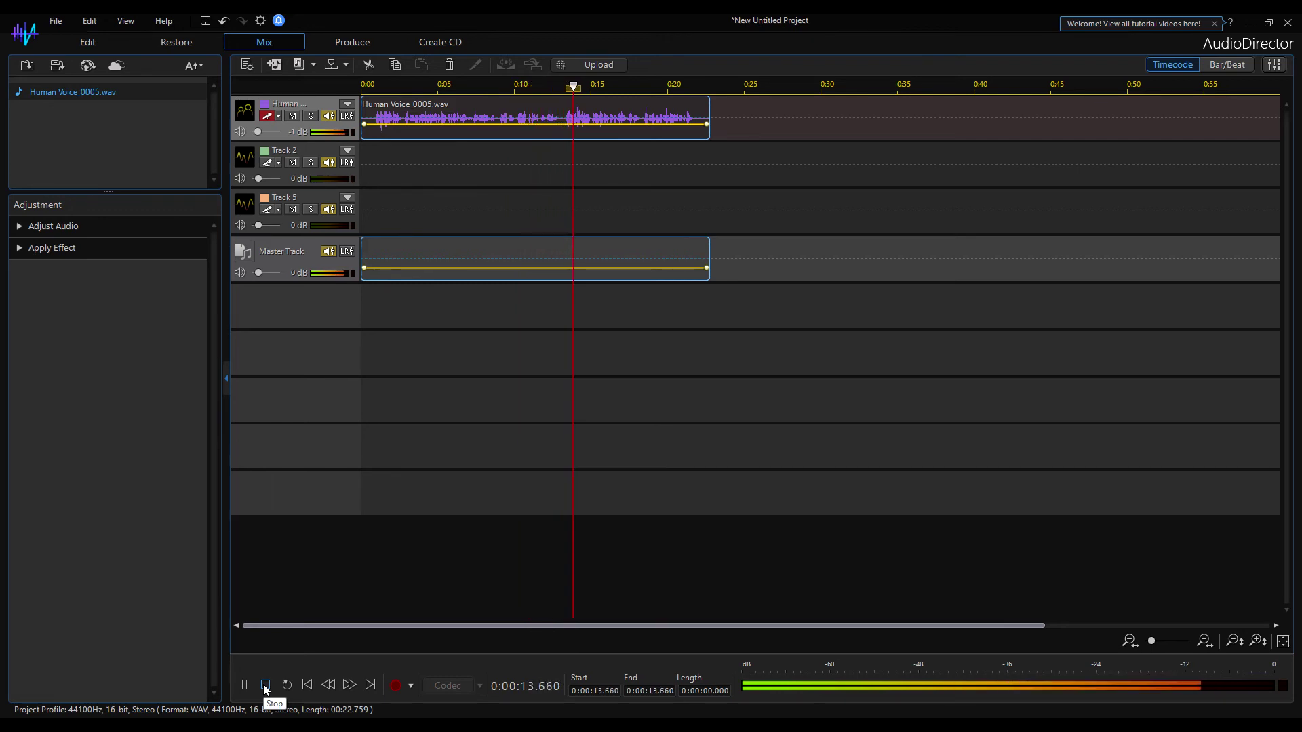
click(263, 685)
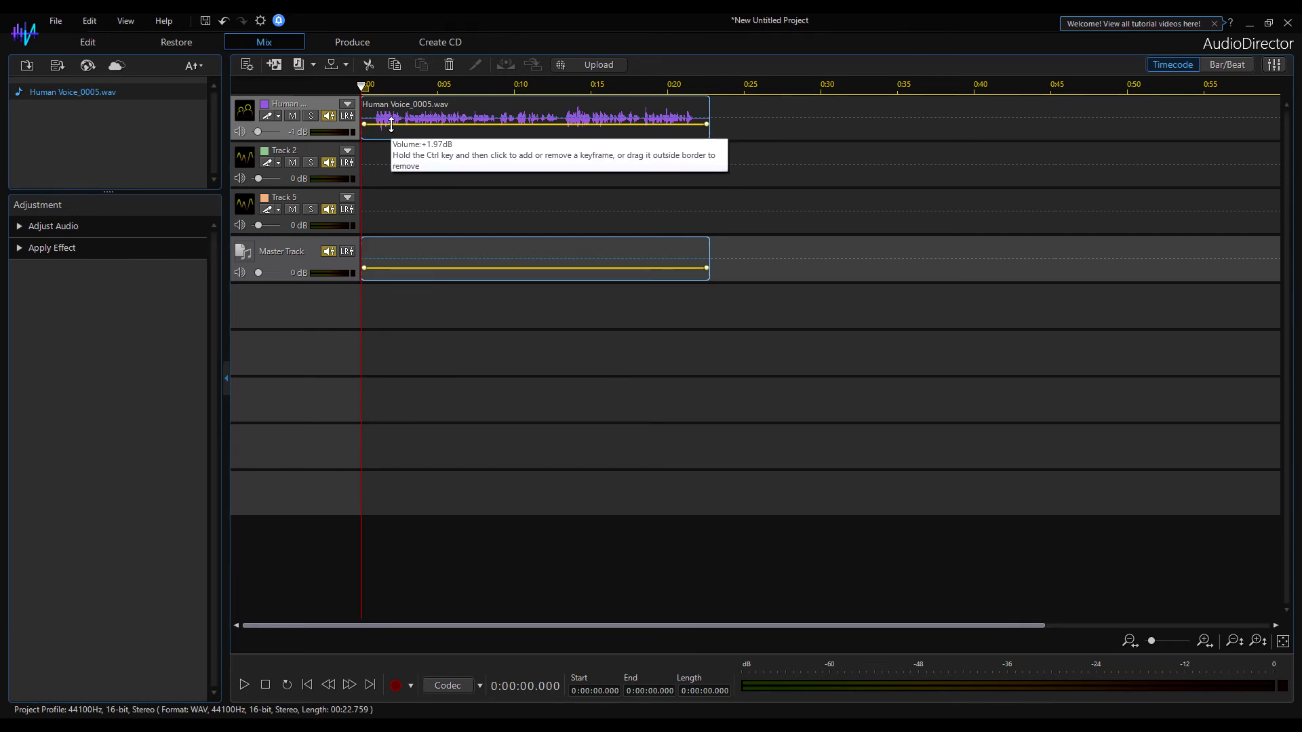
Set the Human Voice track volume to -1 dB with the clip's volume line hidden
click(327, 116)
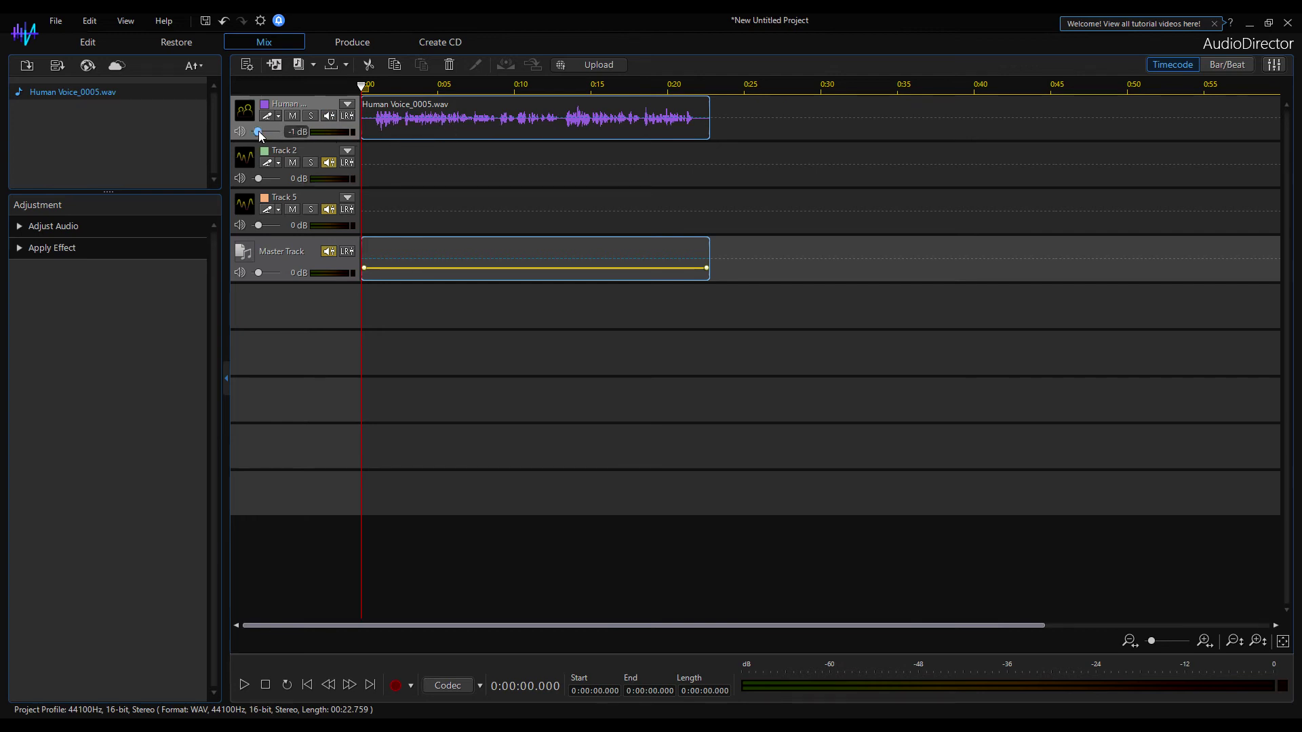
drag(258, 132, 261, 132)
click(327, 116)
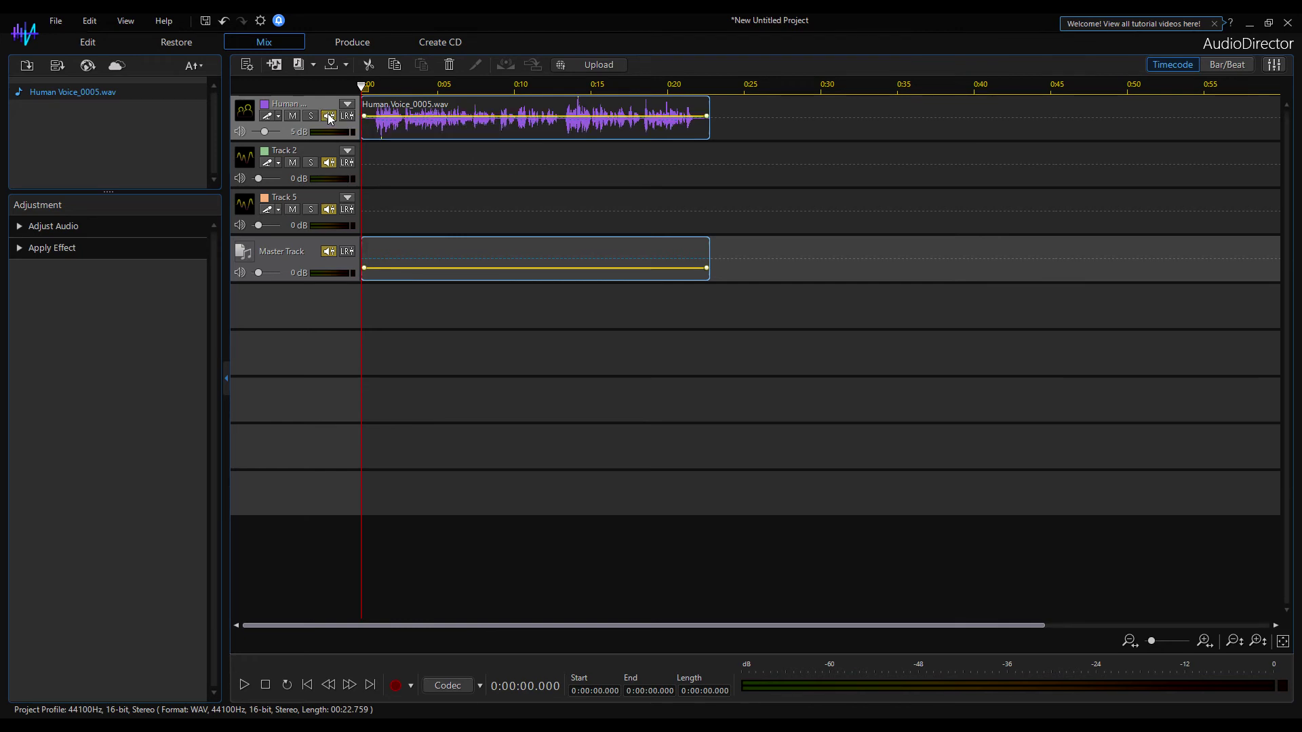
click(328, 116)
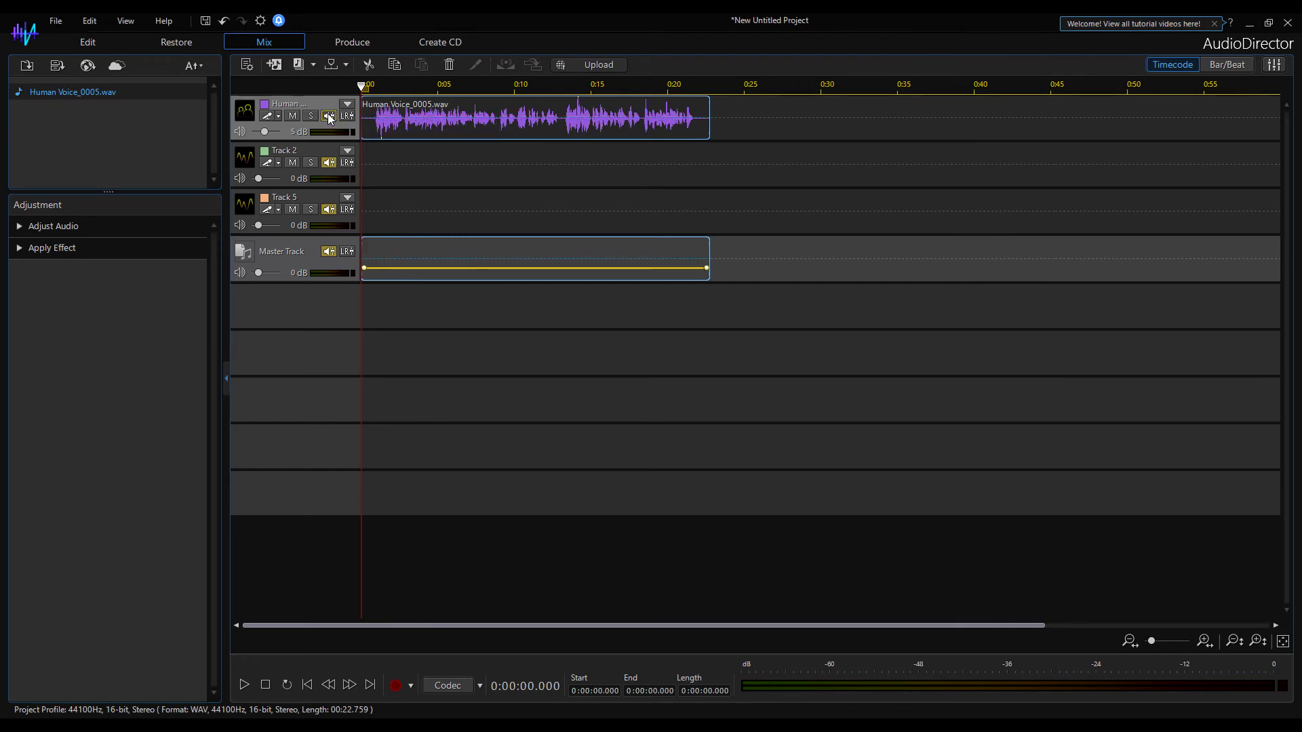
click(295, 132)
key(Return)
Leave the voice clip's volume line hidden and the Master Track's volume line shown
click(328, 116)
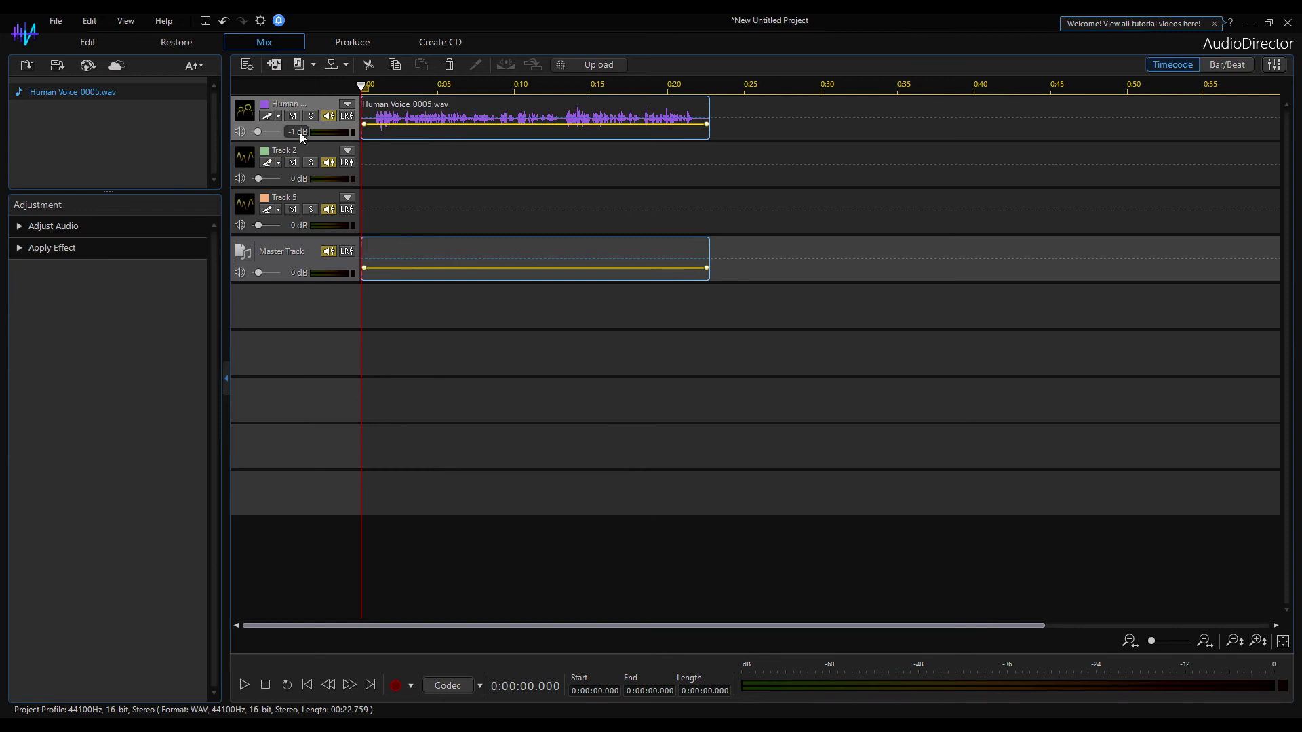
click(326, 117)
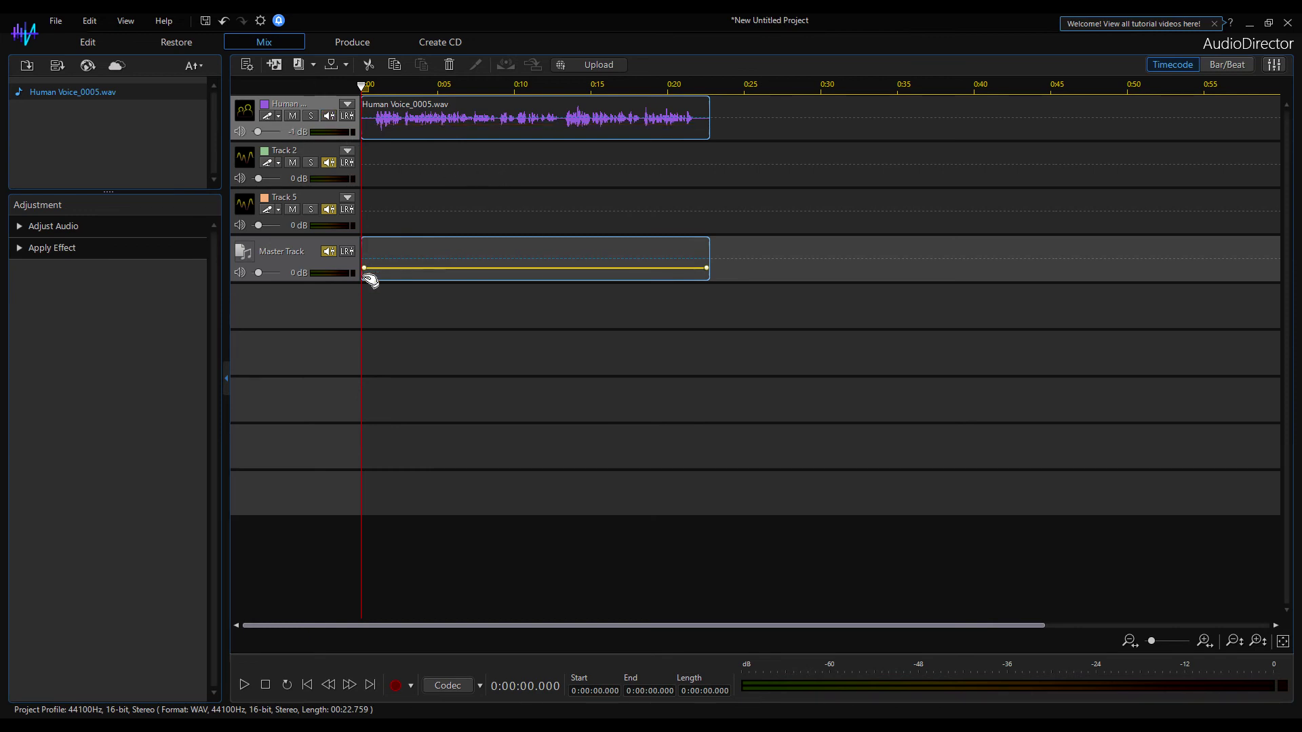
click(329, 252)
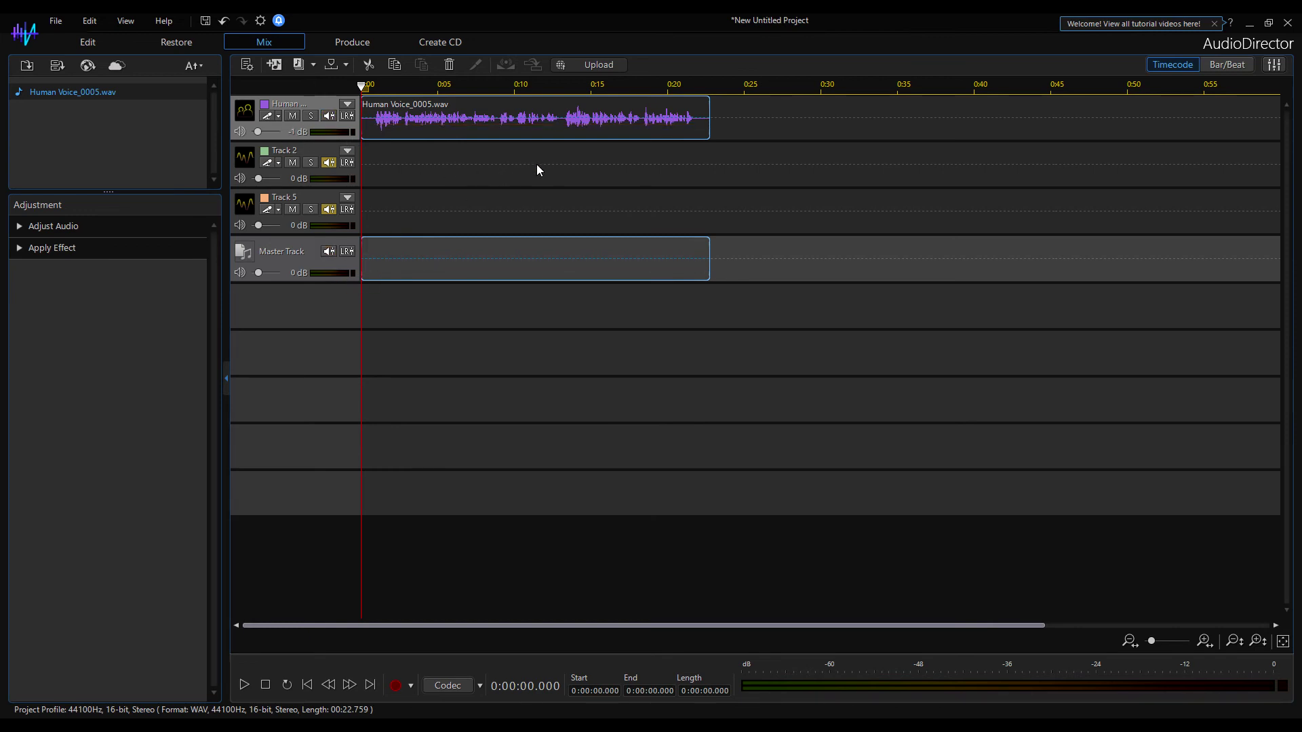
click(329, 251)
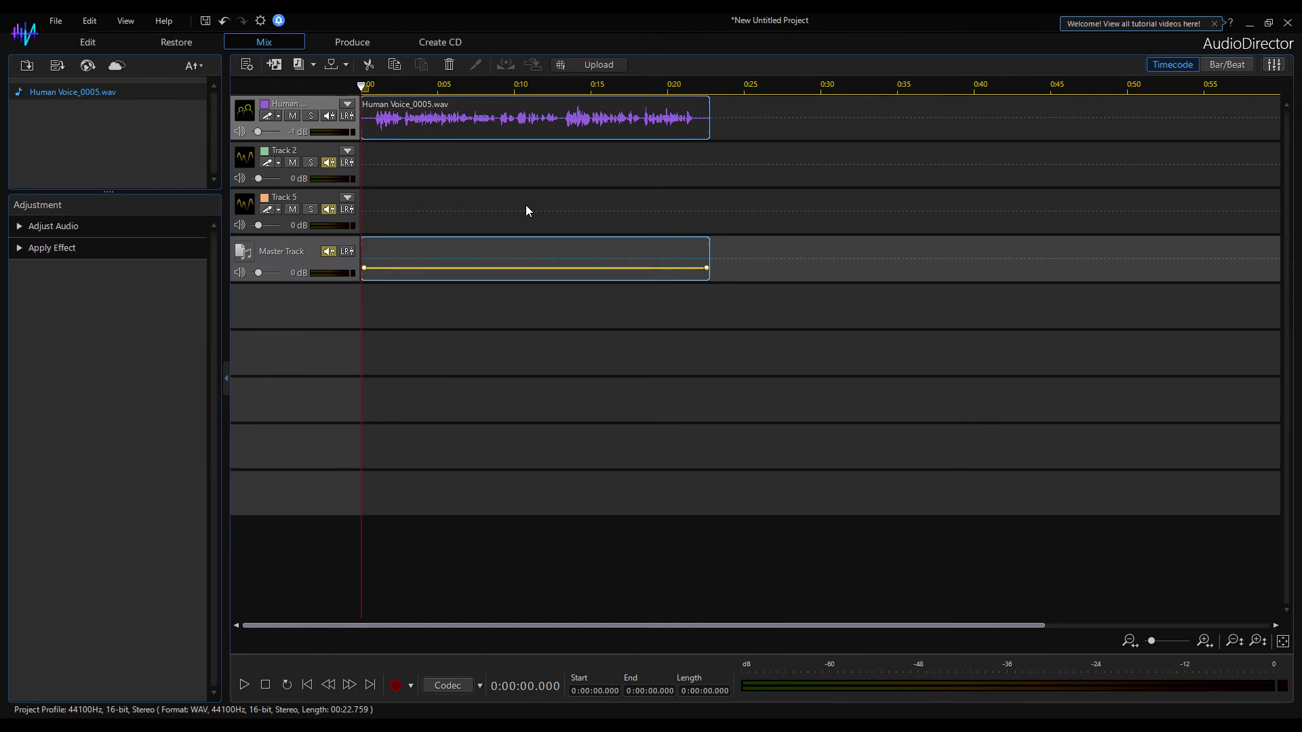
Name the produced file WolfgandAmadeusMozartLife in the Produce settings
click(353, 42)
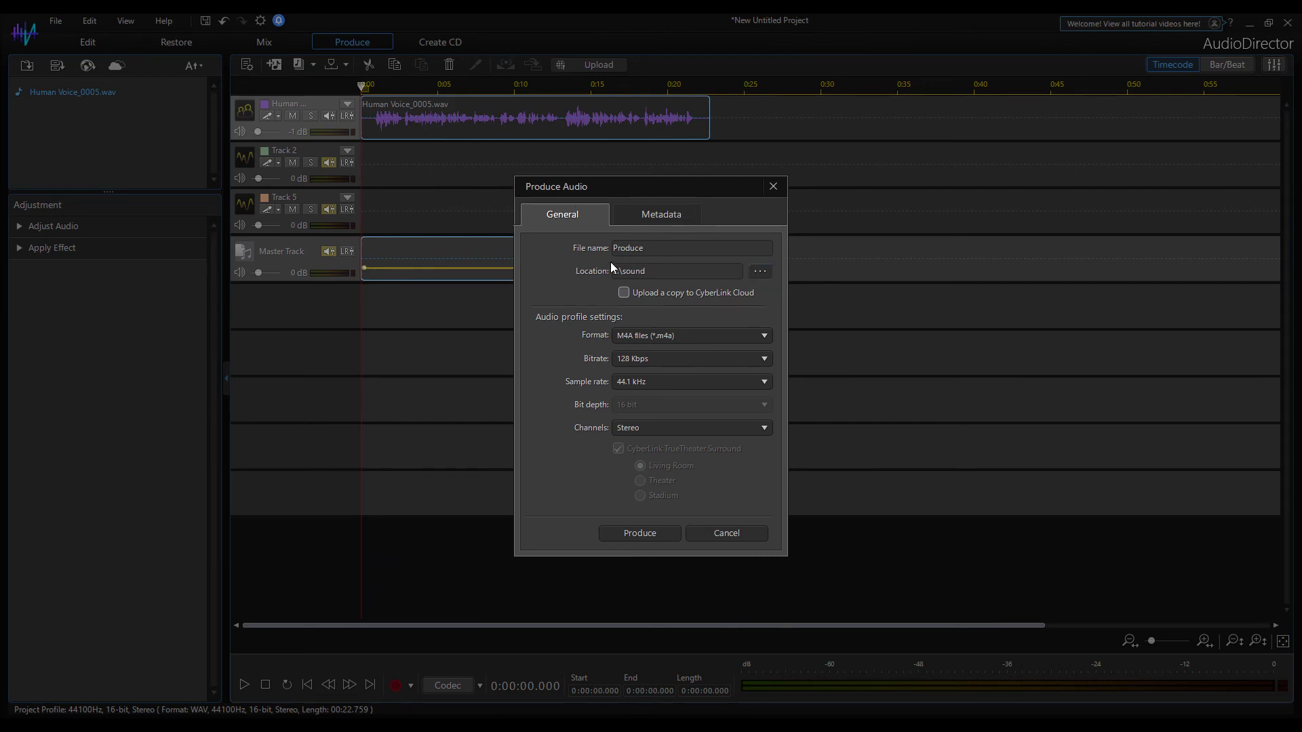
double_click(693, 248)
text(WolfgandAmadeusMozartLife)
Produce the mix as an MP3 file at 256 Kbps
click(677, 339)
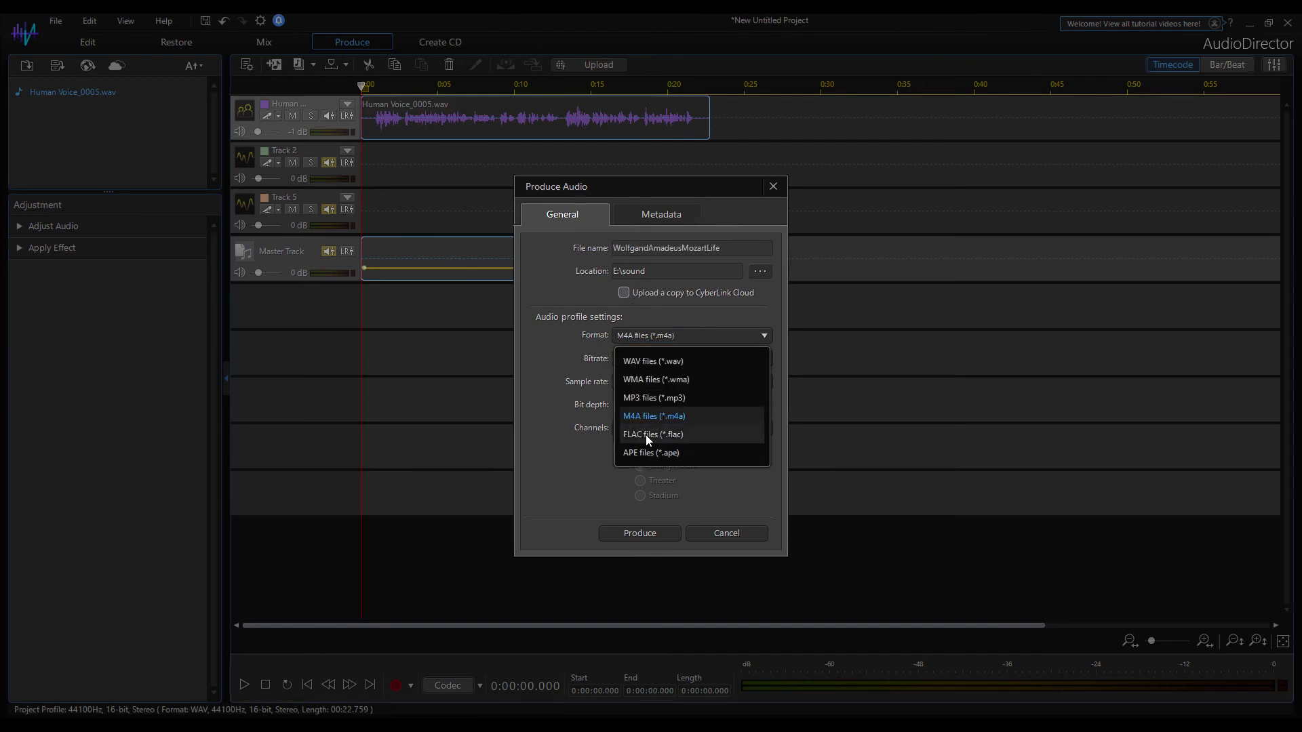
click(674, 398)
click(674, 358)
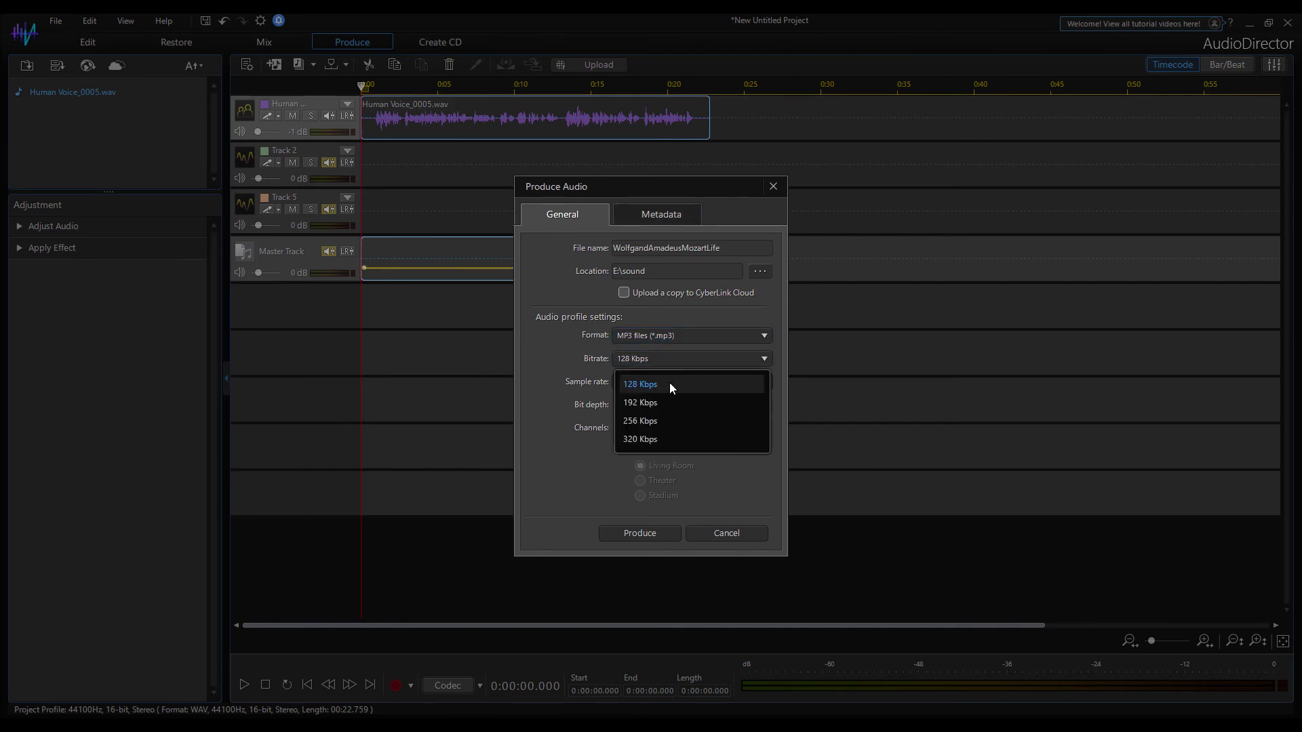
click(663, 416)
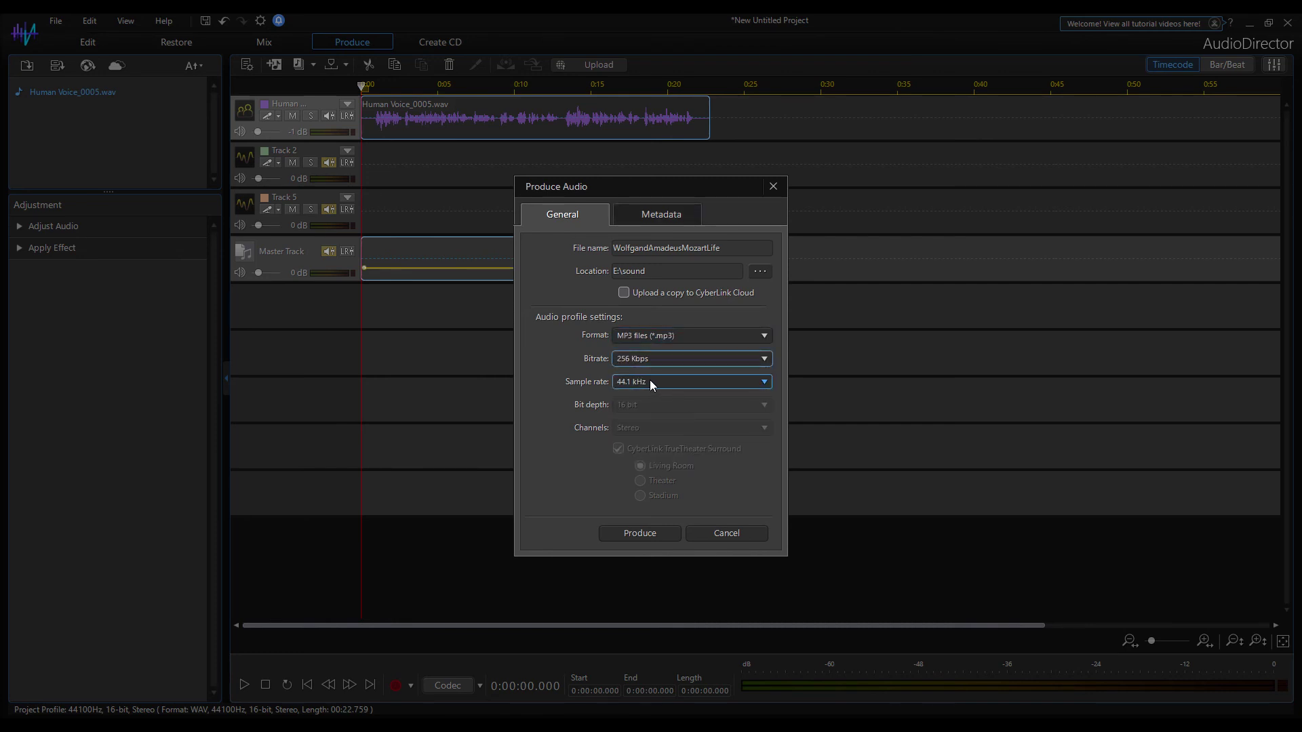
click(637, 534)
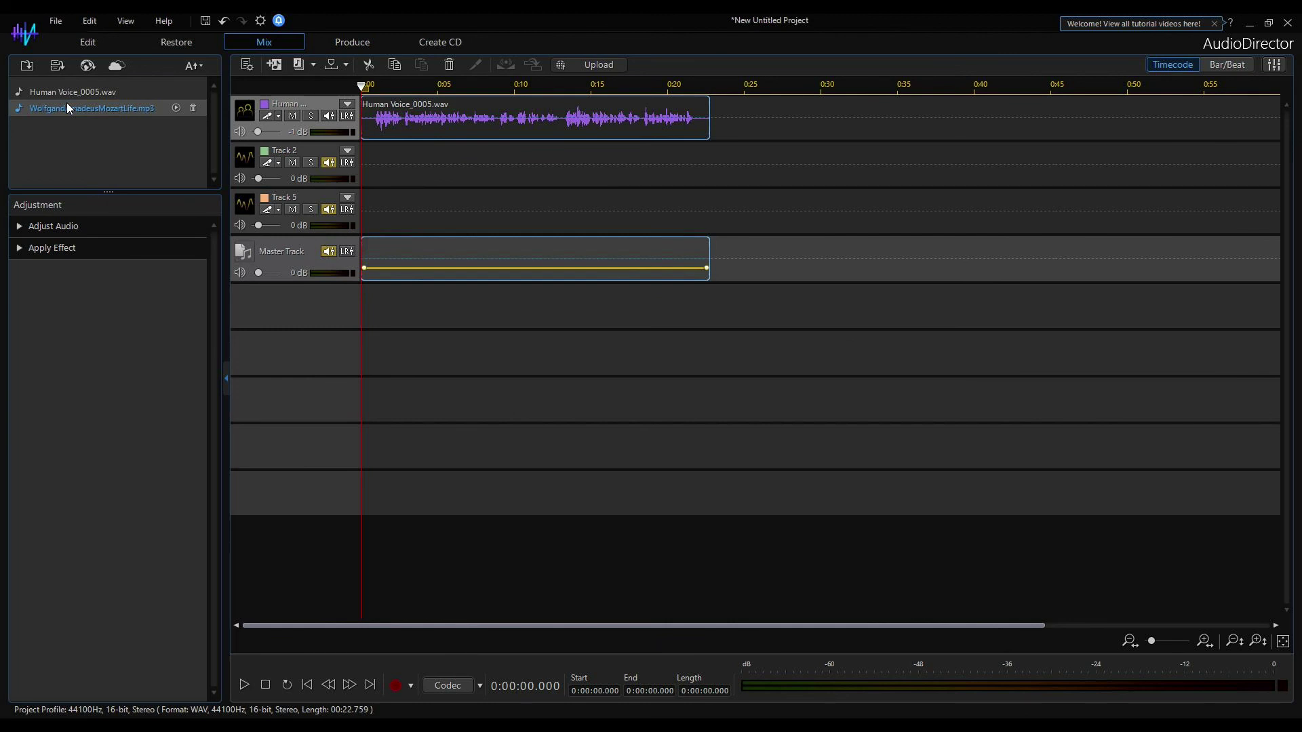
Play, then stop, a preview of WolfgandAmadeusMozartLife.mp3 in the media library
click(174, 109)
click(175, 109)
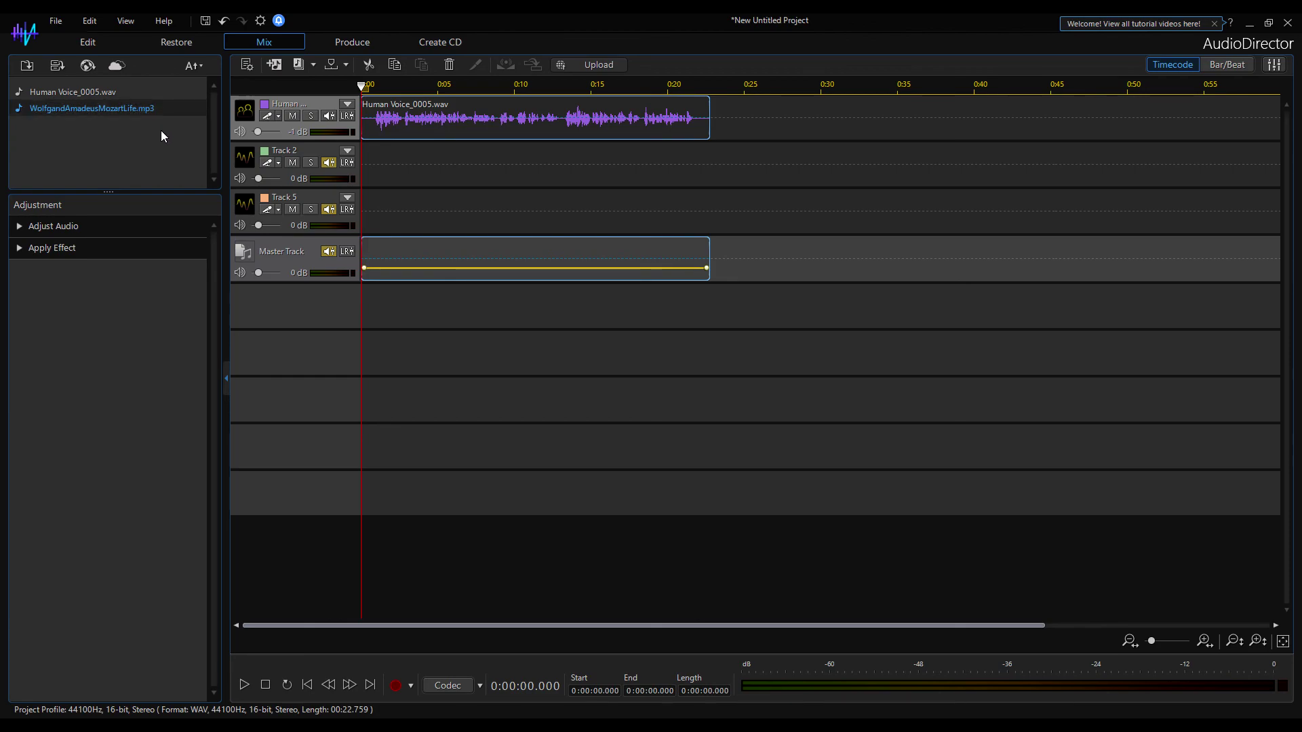